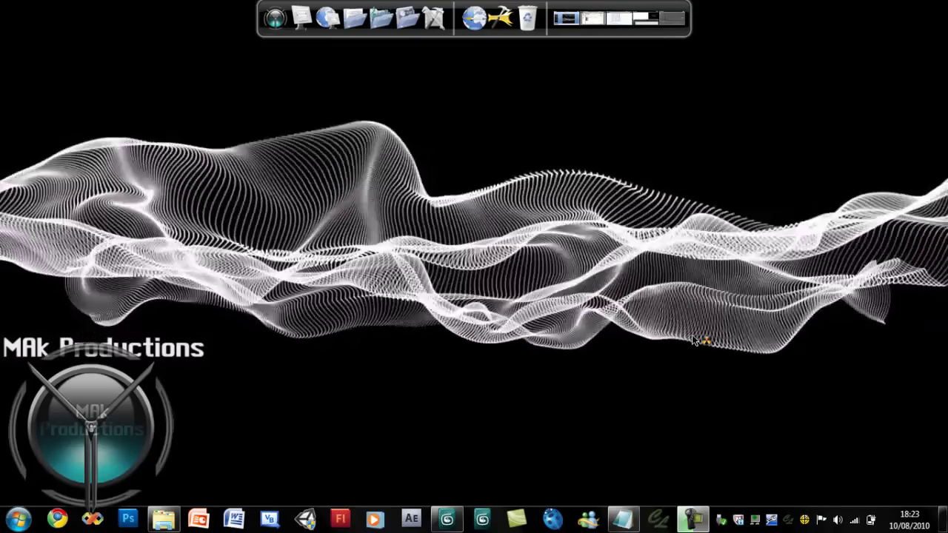
# - Bring up the Trapcode EchoSpace v1.01 For AE CS3 folder and move its window right
pyautogui.click(157, 524)
pyautogui.click(219, 160)
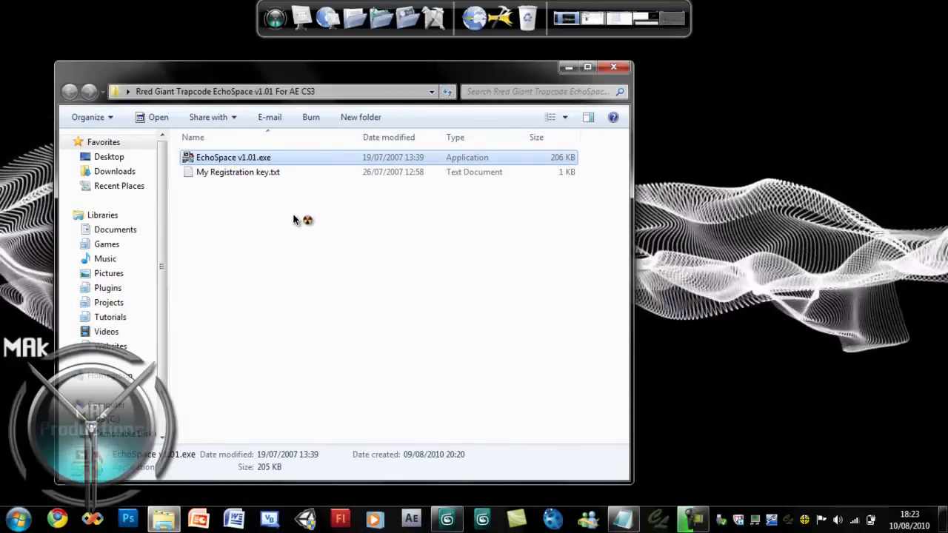
pyautogui.click(292, 212)
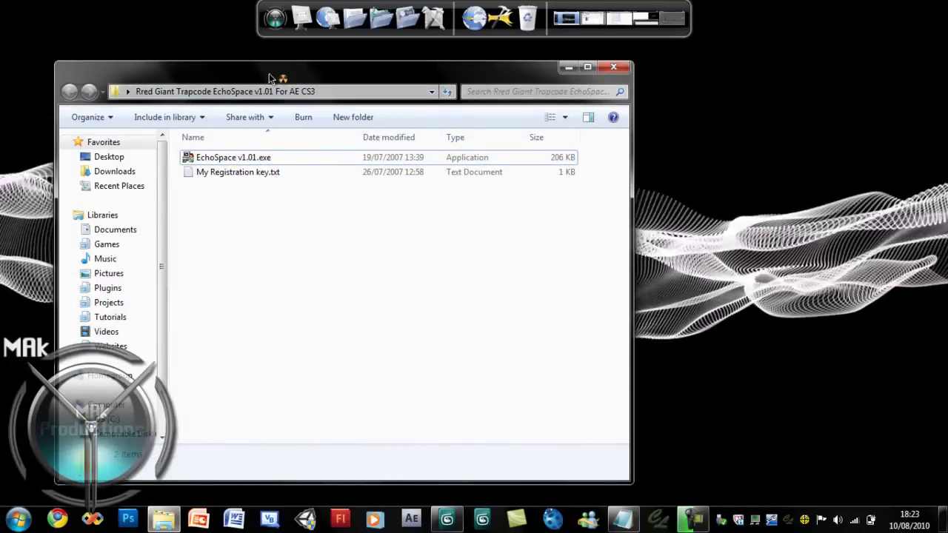
pyautogui.moveTo(270, 78); pyautogui.dragTo(399, 77)
pyautogui.rightClick(814, 53)
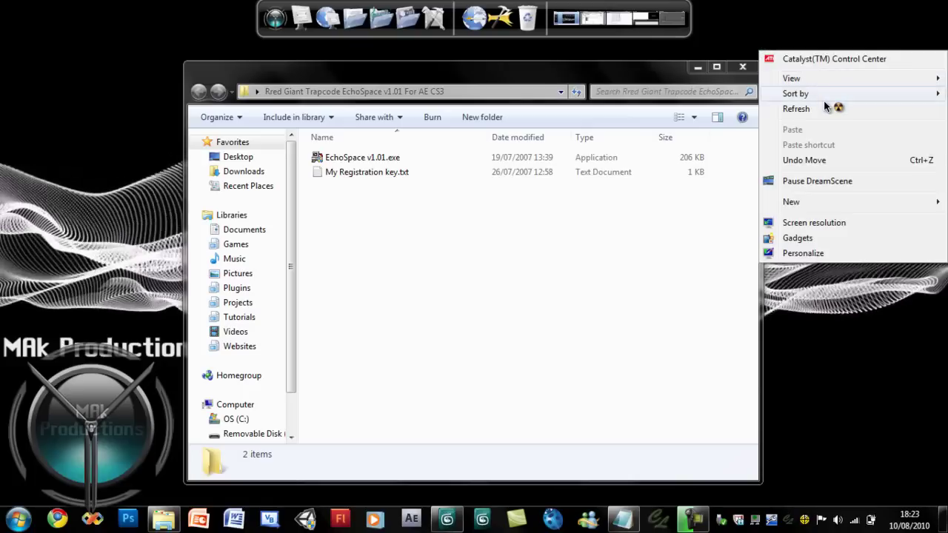
pyautogui.click(585, 226)
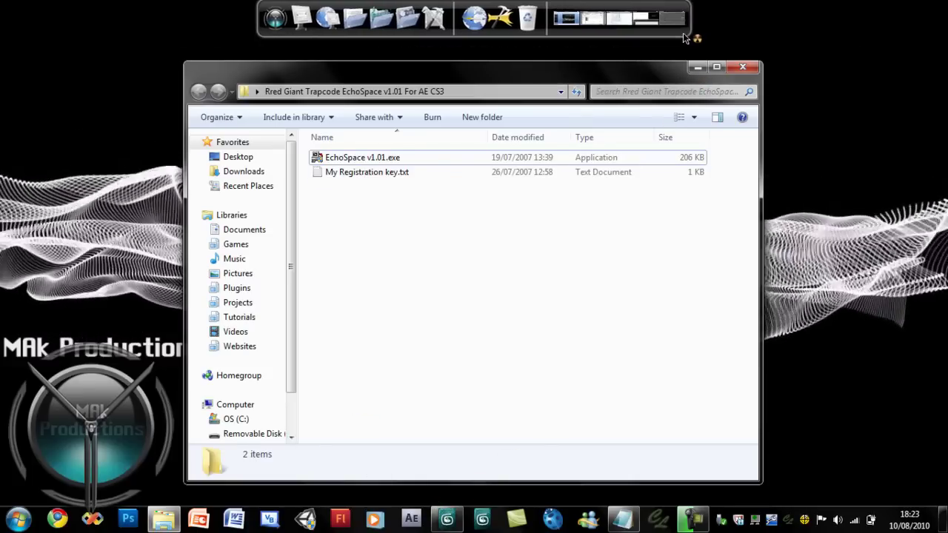
# - In After Effects, check the Effect menu, then create a 1280×720 composition named 'tutorial'
pyautogui.click(672, 19)
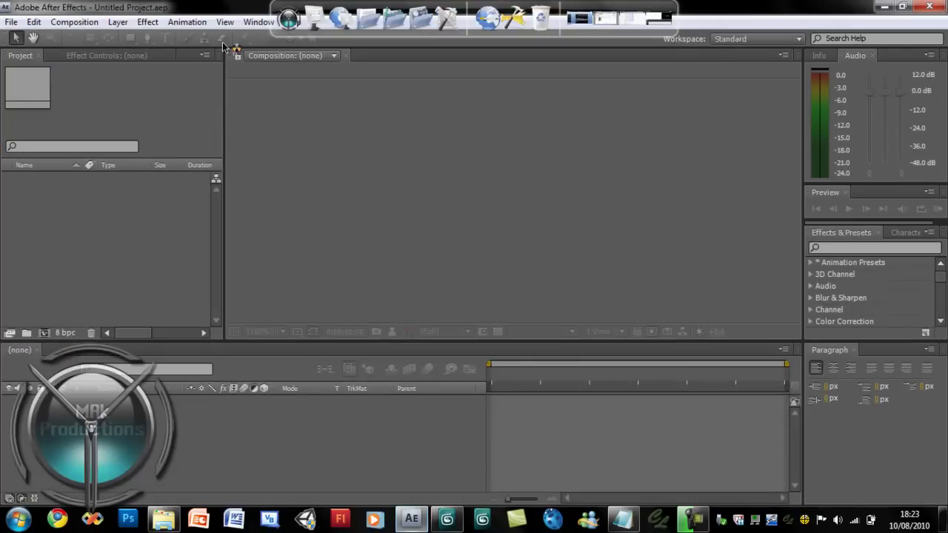
pyautogui.click(191, 21)
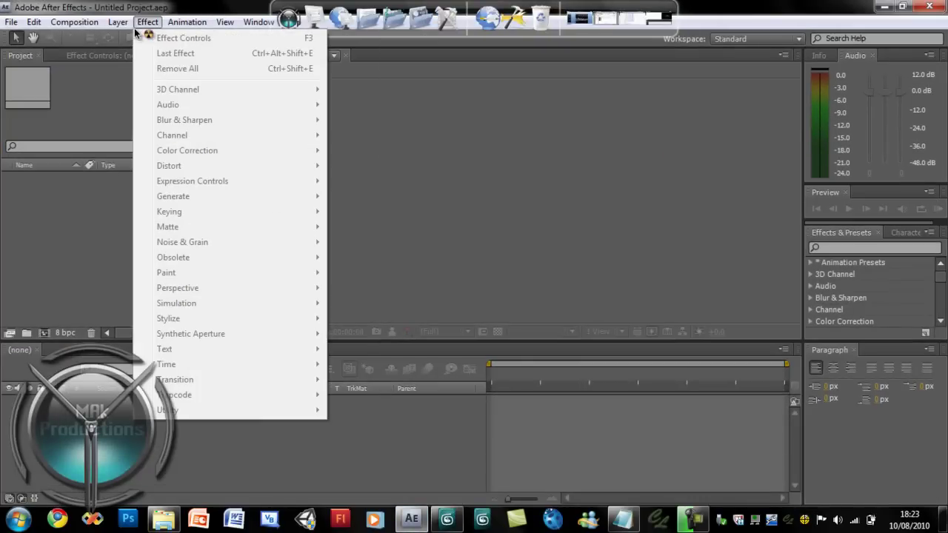
pyautogui.click(95, 105)
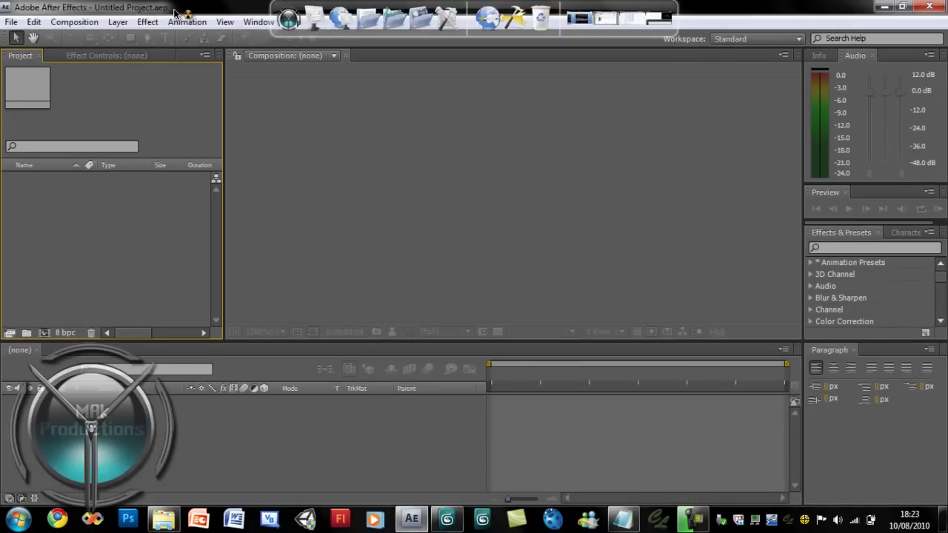
pyautogui.click(74, 22)
pyautogui.click(89, 36)
pyautogui.write('tutori')
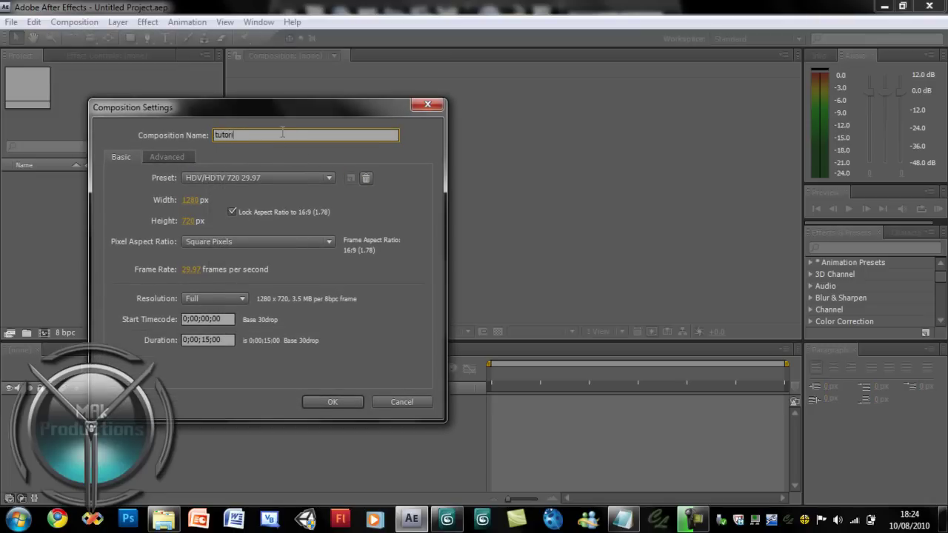
pyautogui.write('al')
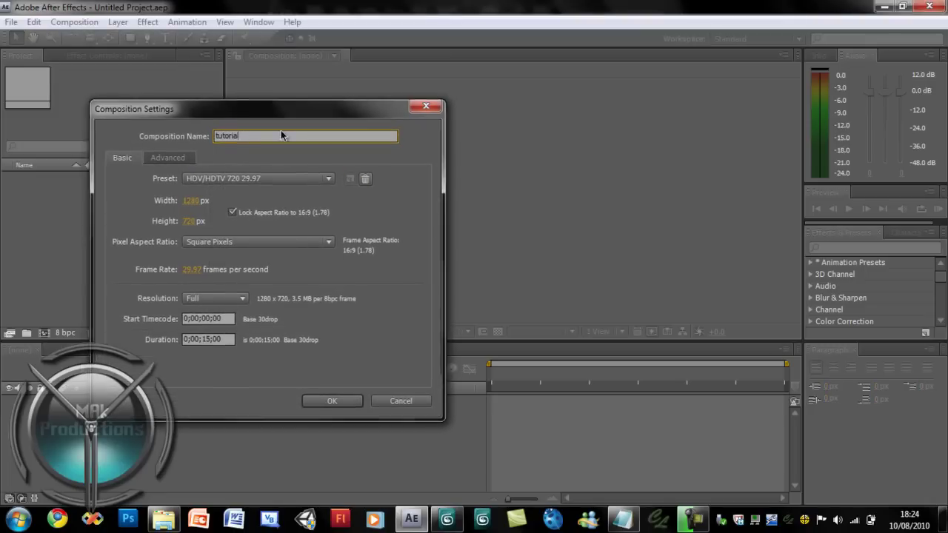
pyautogui.press('Return')
# - Add a full-size black solid layer, then browse Effect > Trapcode for EchoSpace
pyautogui.click(96, 22)
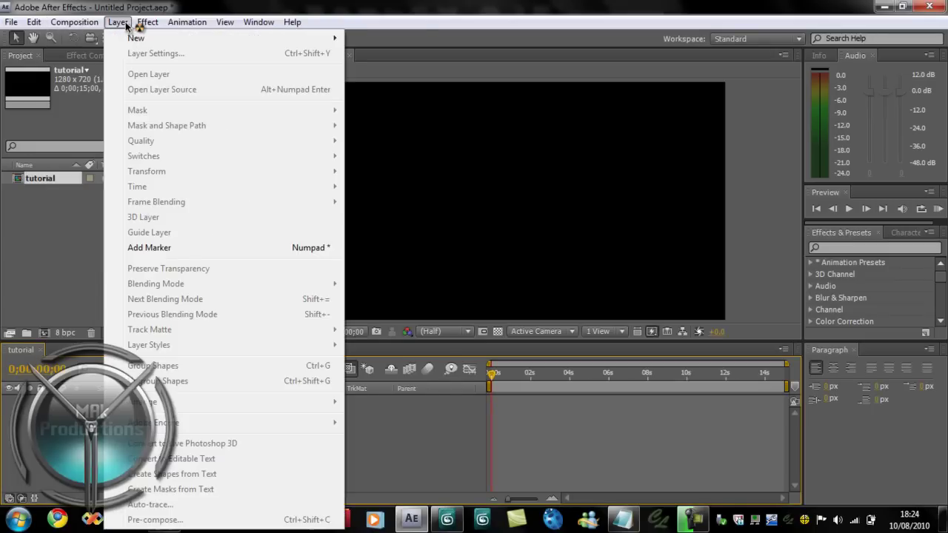
pyautogui.moveTo(136, 37)
pyautogui.click(407, 59)
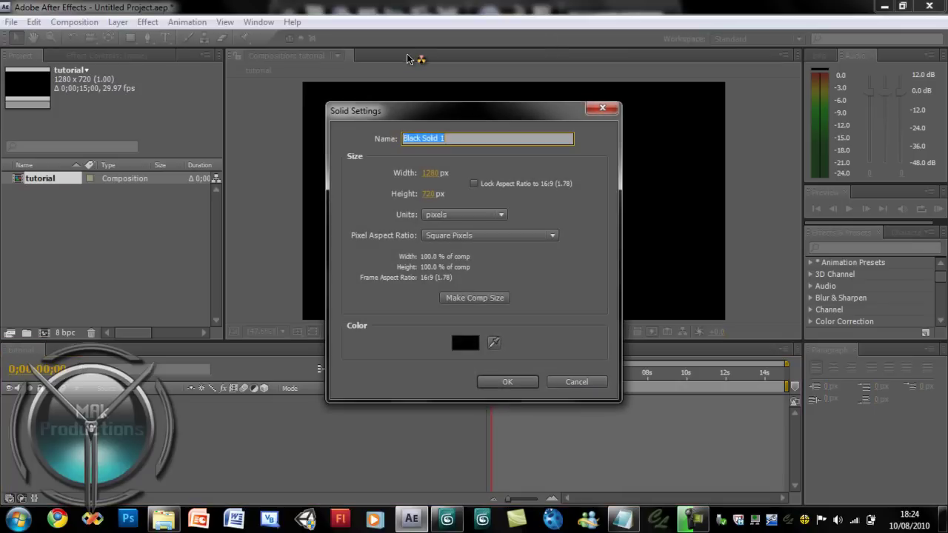
pyautogui.write('al')
pyautogui.press('Return')
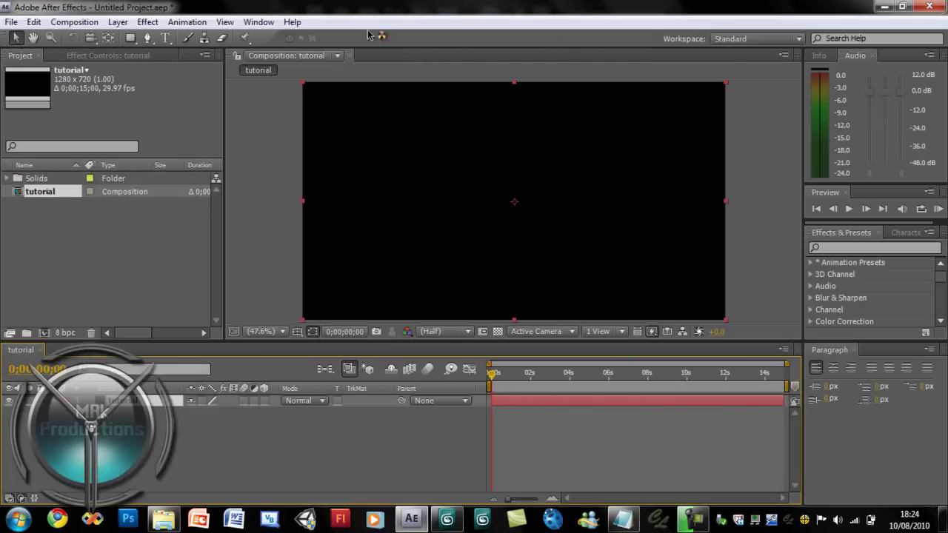
pyautogui.click(186, 22)
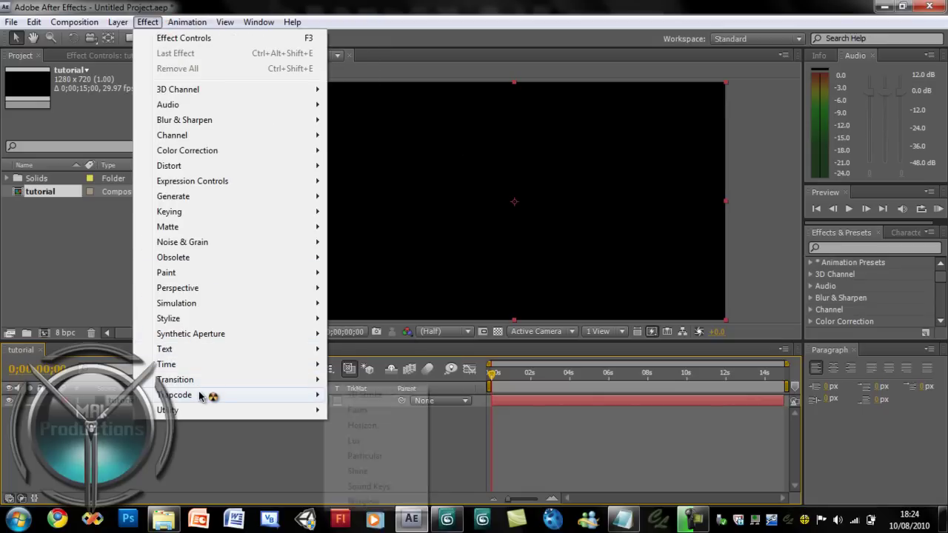
pyautogui.moveTo(185, 395)
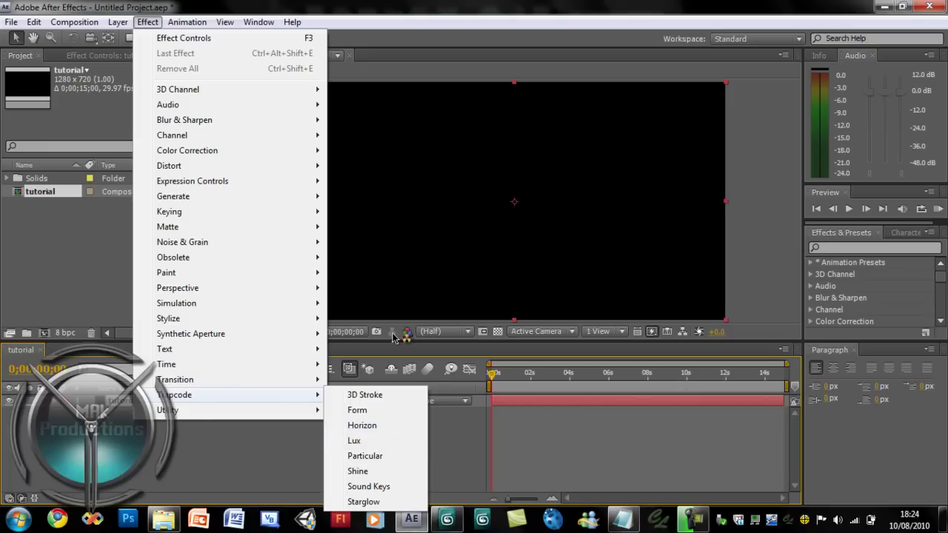
# - Minimize After Effects and the EchoSpace folder, then open C: > Program Files (x86)
pyautogui.click(883, 7)
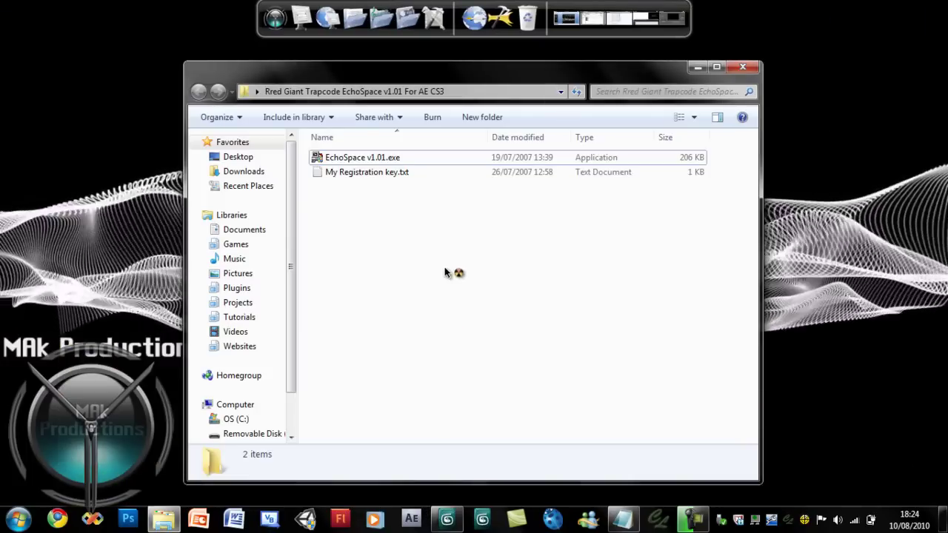
pyautogui.click(697, 67)
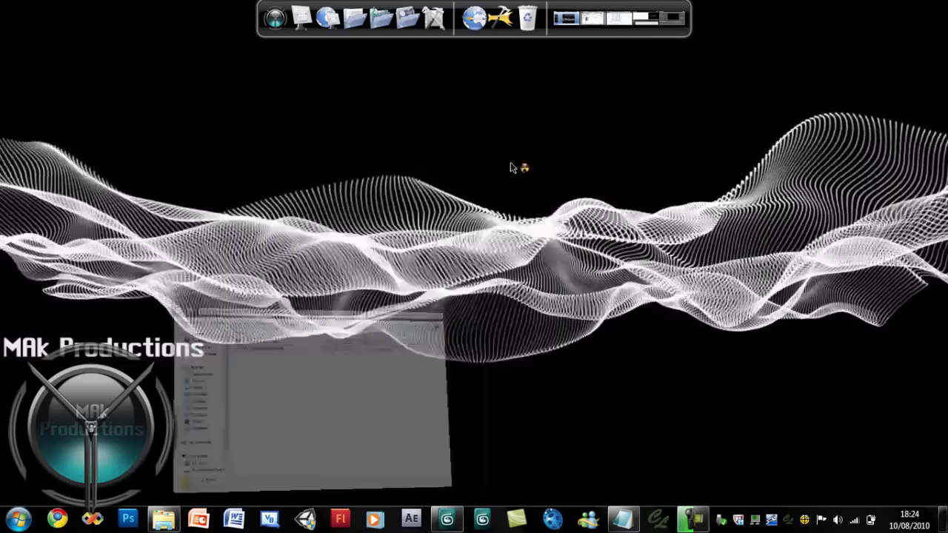
pyautogui.press('super')
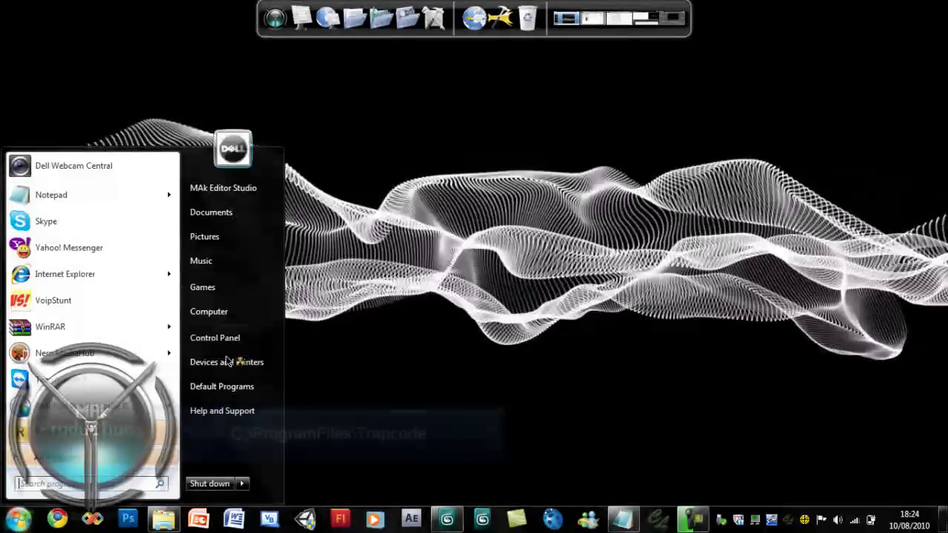
pyautogui.click(497, 250)
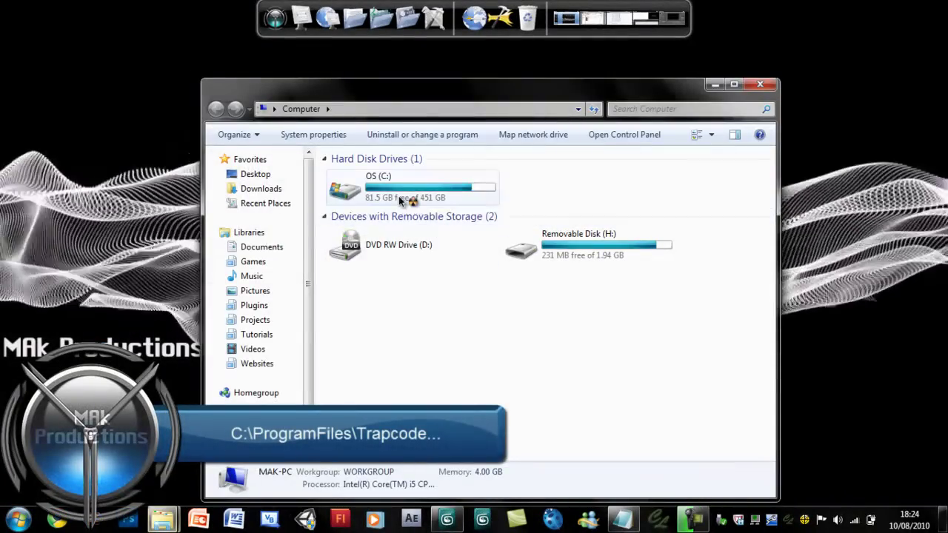
pyautogui.doubleClick(406, 188)
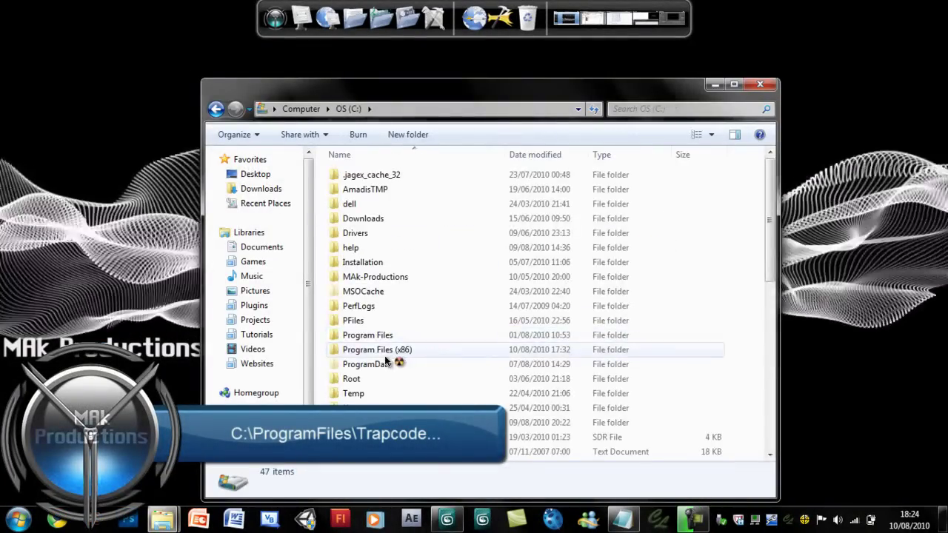
pyautogui.doubleClick(402, 352)
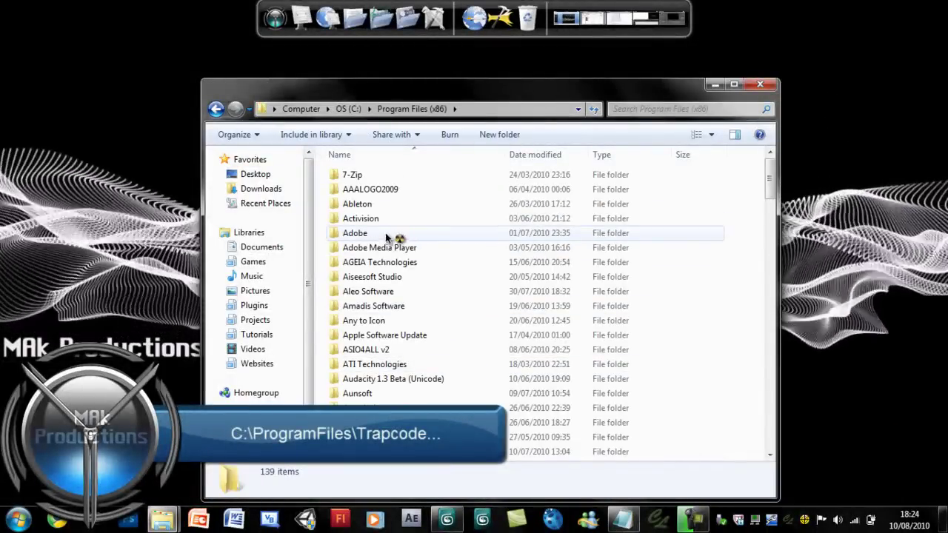
# - Scroll through Program Files (x86) to locate the Trapcode folder
pyautogui.click(423, 247)
pyautogui.scroll(-4, 434, 259)
pyautogui.scroll(-2, 437, 268)
pyautogui.scroll(-5, 433, 274)
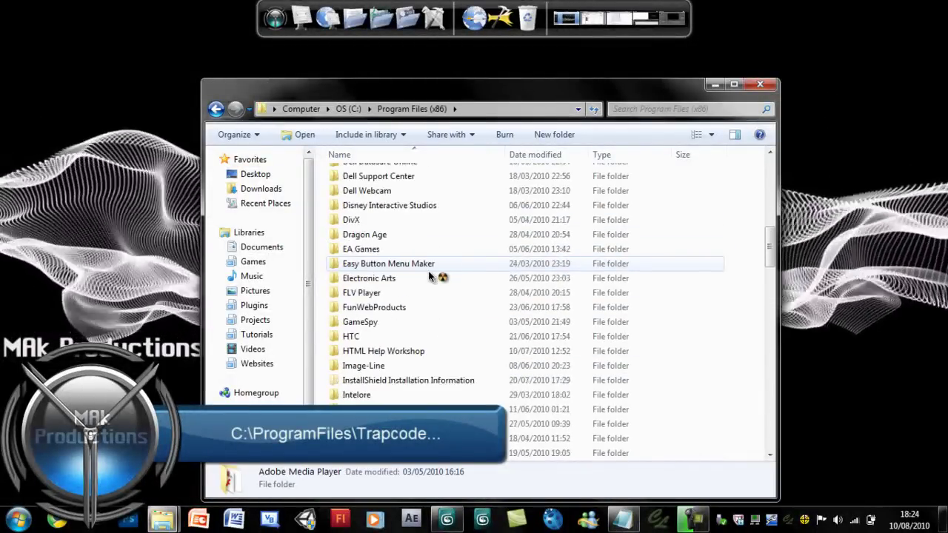
pyautogui.scroll(-3, 428, 274)
pyautogui.scroll(-2, 424, 274)
pyautogui.scroll(2, 424, 278)
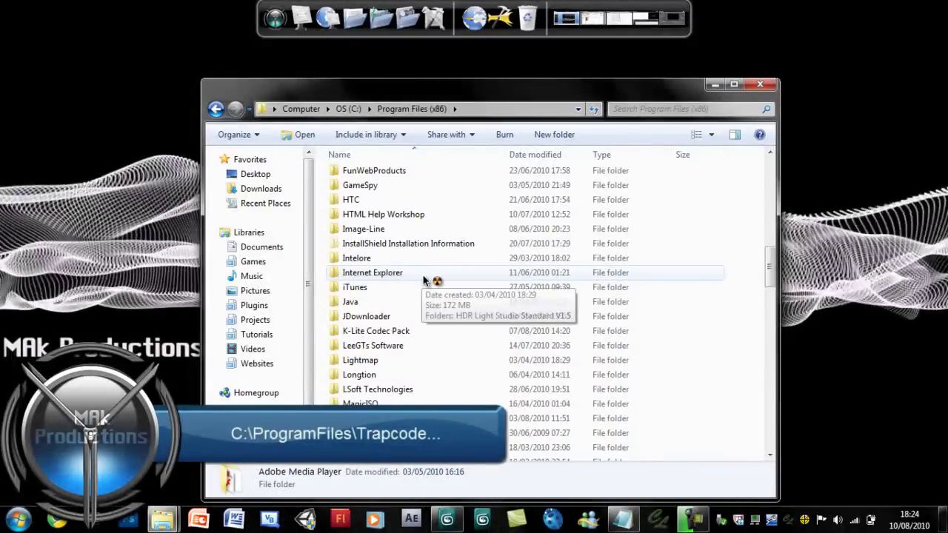
pyautogui.scroll(-4, 424, 280)
pyautogui.scroll(-1, 423, 280)
pyautogui.scroll(4, 422, 279)
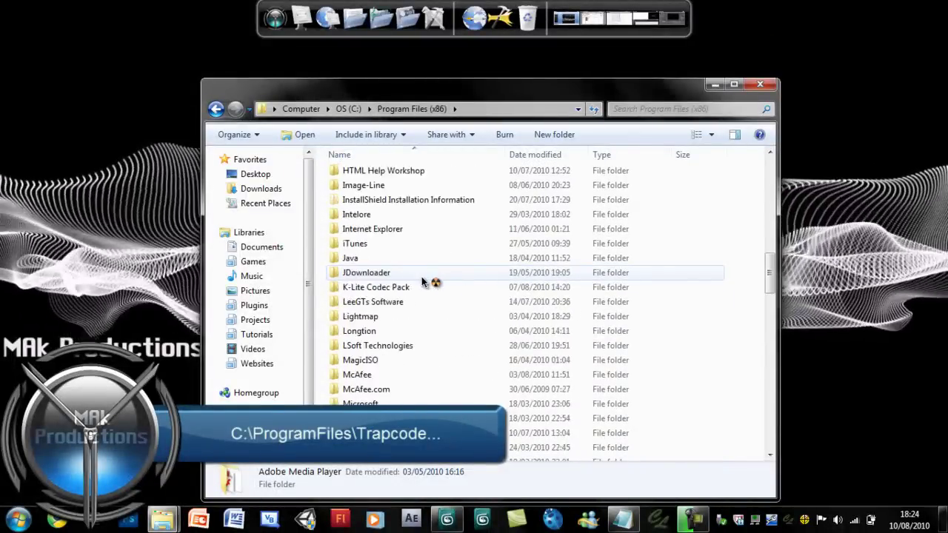
pyautogui.scroll(1, 420, 282)
pyautogui.scroll(-3, 421, 280)
pyautogui.scroll(-2, 422, 280)
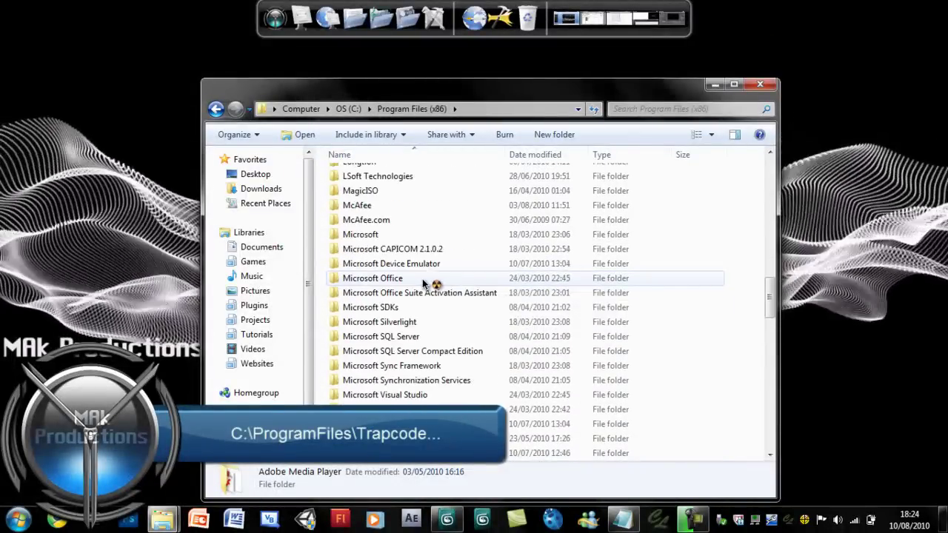
pyautogui.scroll(-2, 424, 281)
pyautogui.scroll(-6, 426, 282)
pyautogui.scroll(-3, 427, 282)
pyautogui.scroll(-2, 428, 281)
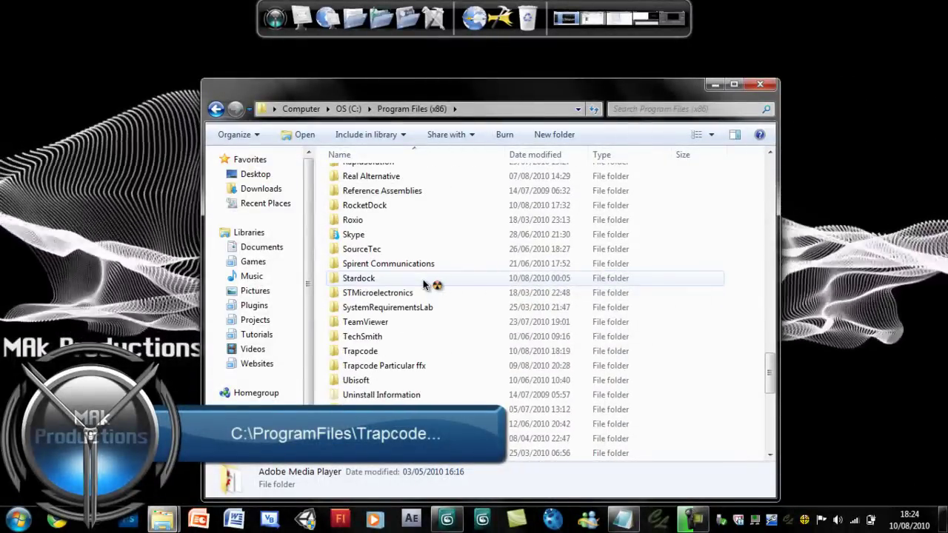
pyautogui.doubleClick(363, 353)
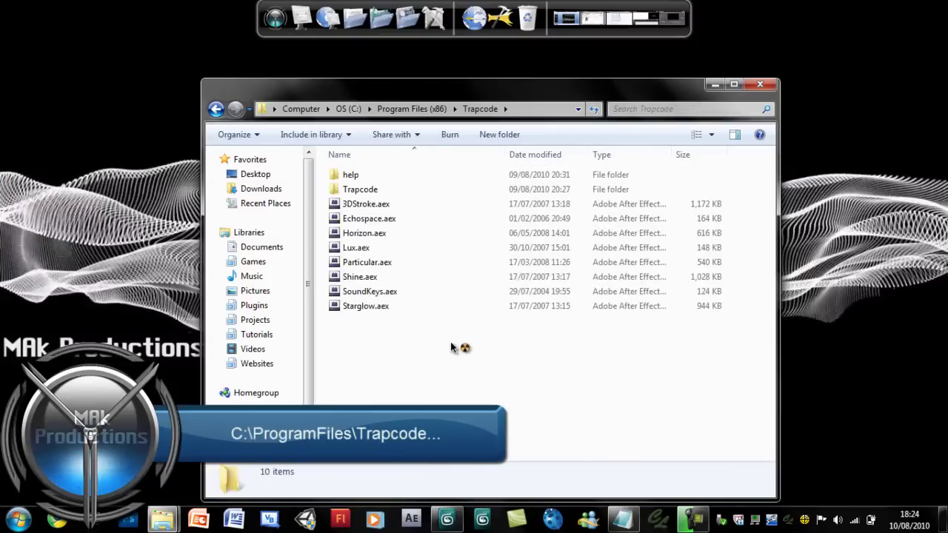
pyautogui.click(370, 219)
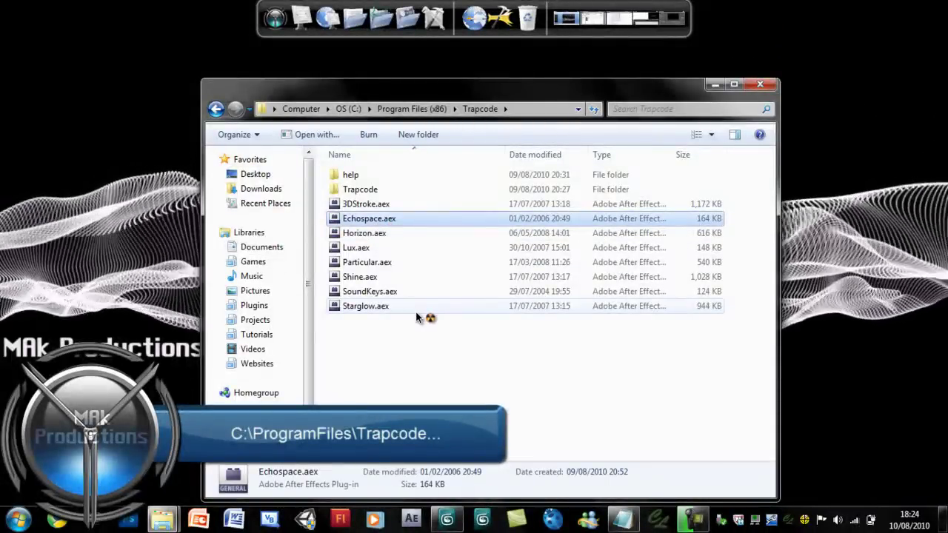
pyautogui.click(387, 333)
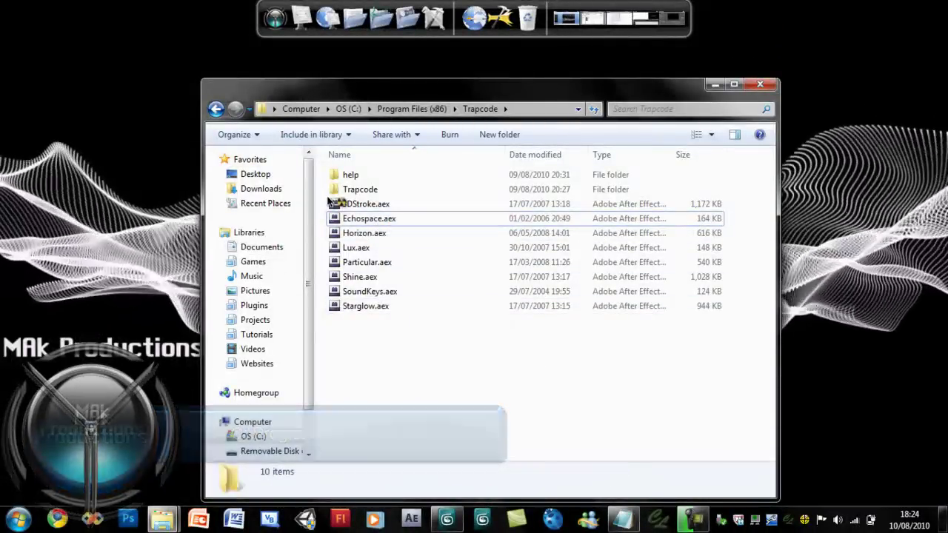
pyautogui.click(360, 222)
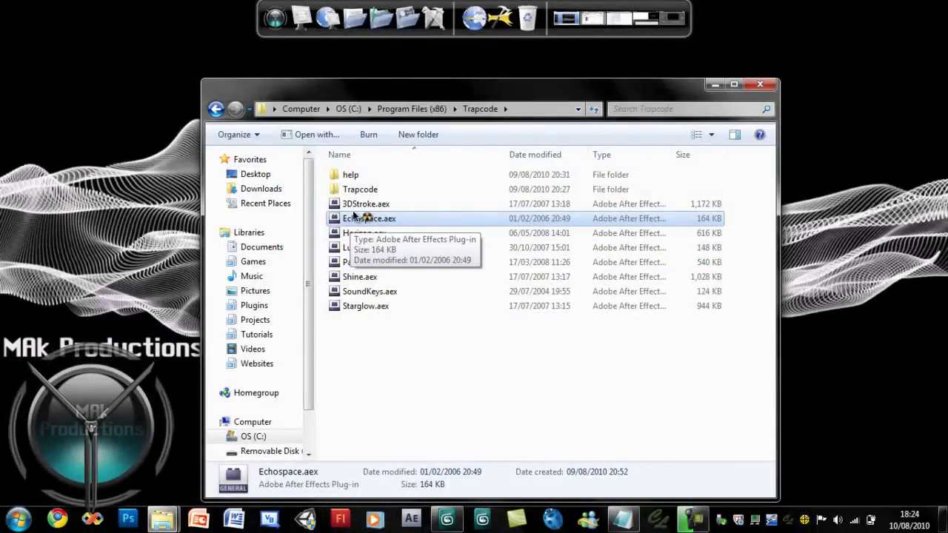
pyautogui.doubleClick(348, 176)
pyautogui.press('BackSpace')
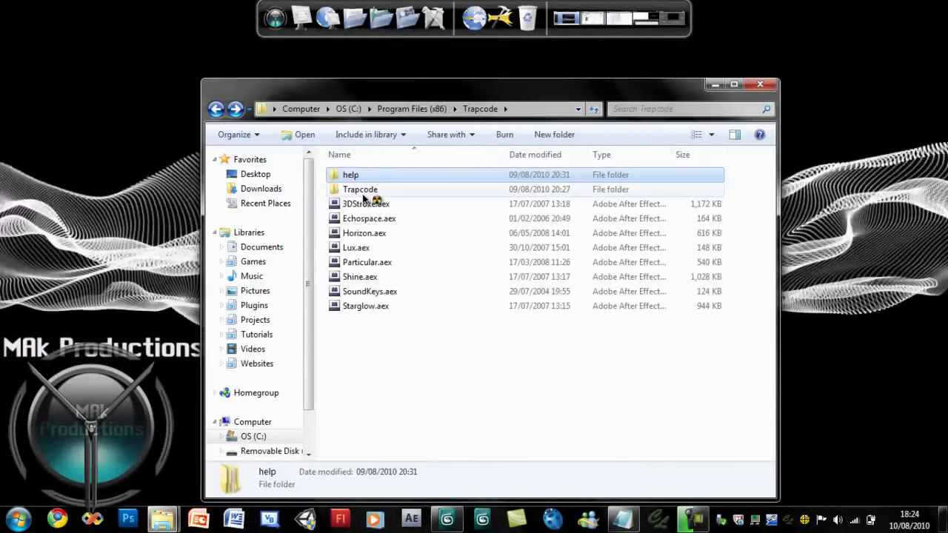
pyautogui.press('BackSpace')
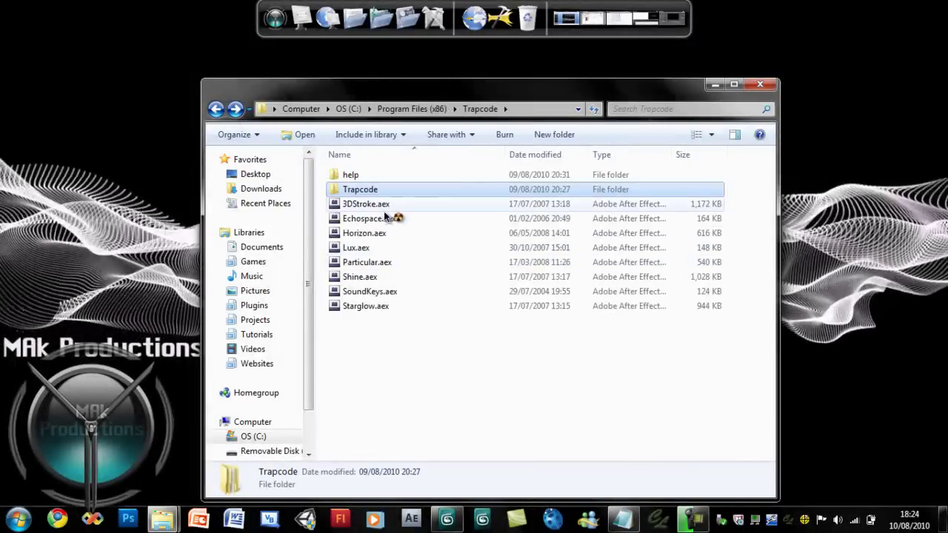
pyautogui.click(374, 220)
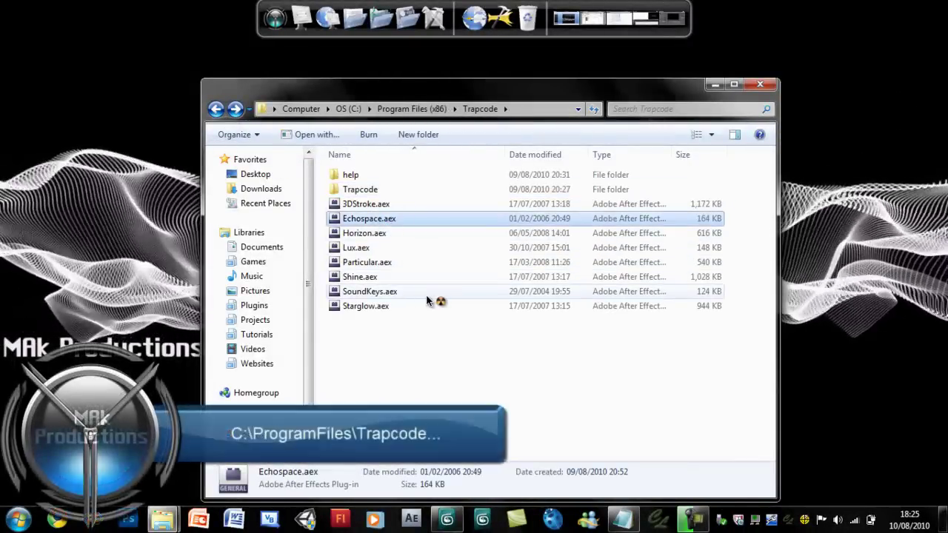
# - Return to Program Files (x86) and open the Adobe folder
pyautogui.click(217, 110)
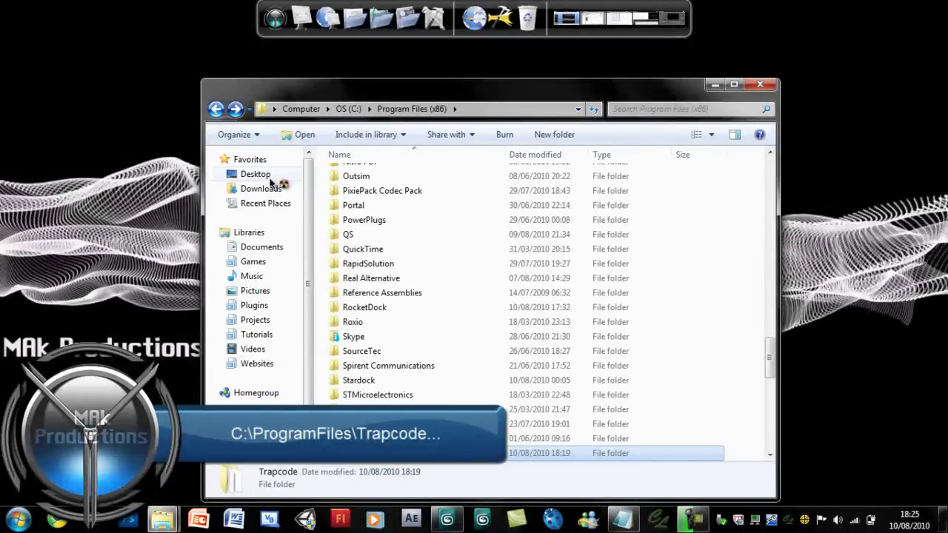
pyautogui.click(412, 275)
pyautogui.scroll(8, 392, 259)
pyautogui.scroll(10, 392, 255)
pyautogui.scroll(5, 381, 237)
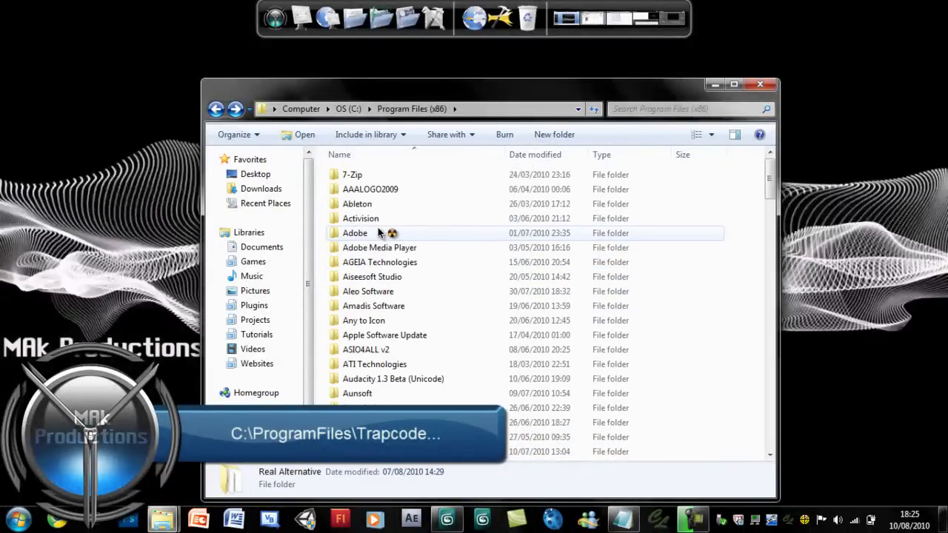
pyautogui.click(371, 234)
pyautogui.doubleClick(372, 235)
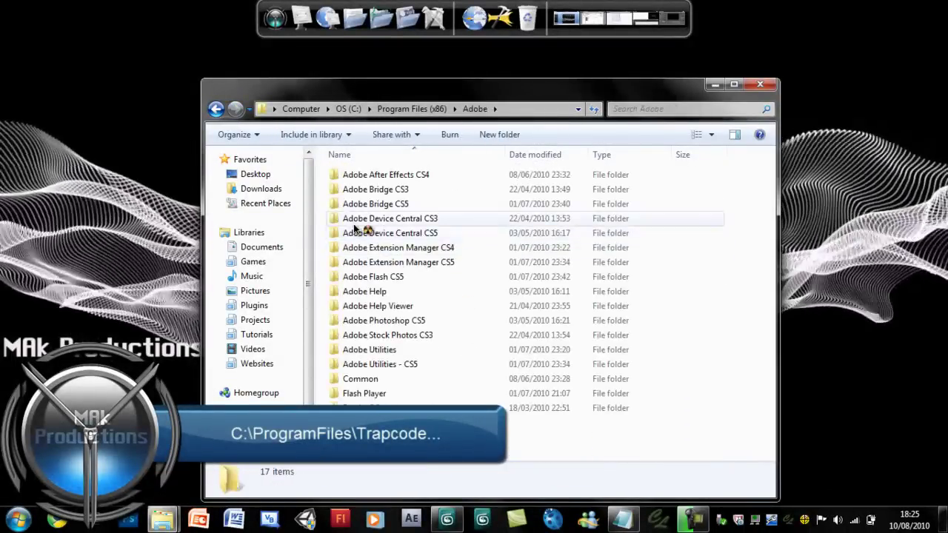
# - Go through Adobe After Effects CS4 > Support Files > Plug-ins into the Effects folder
pyautogui.doubleClick(403, 178)
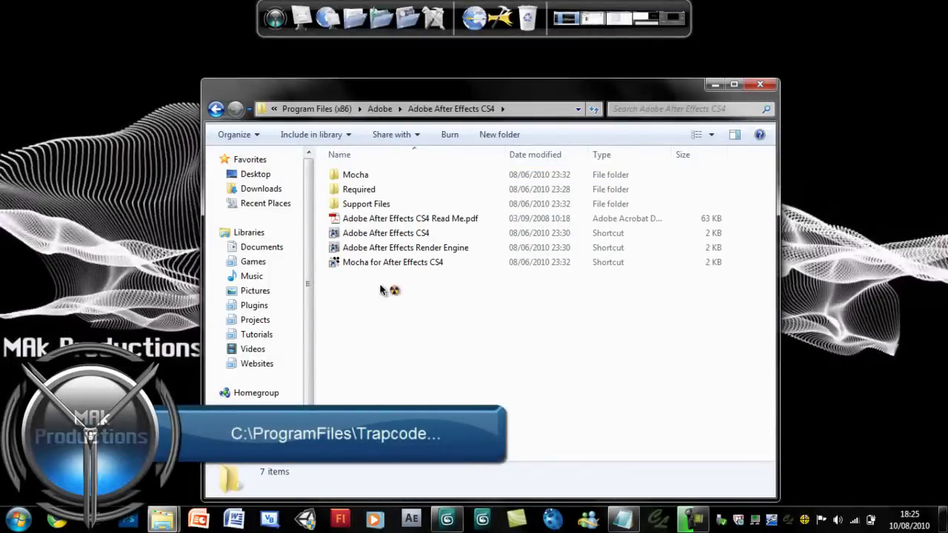
pyautogui.click(363, 205)
pyautogui.doubleClick(363, 206)
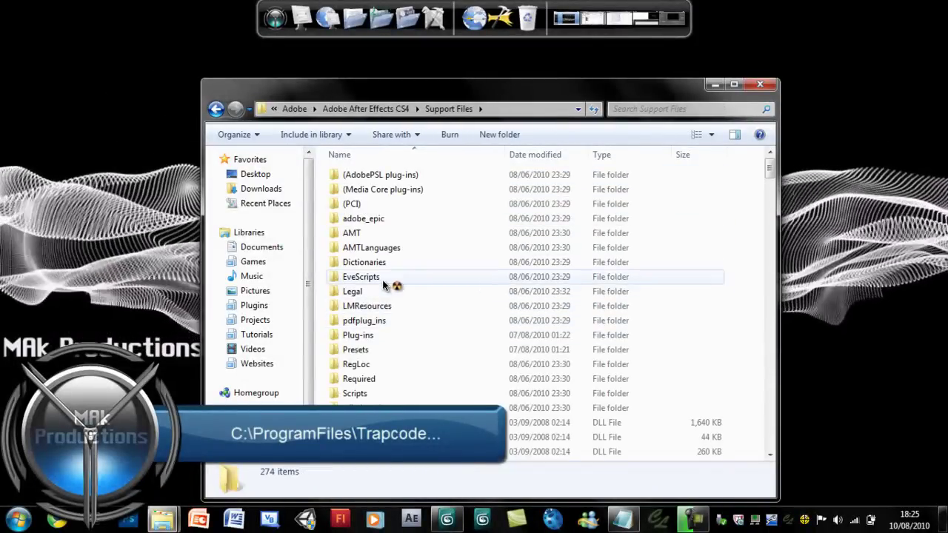
pyautogui.doubleClick(363, 337)
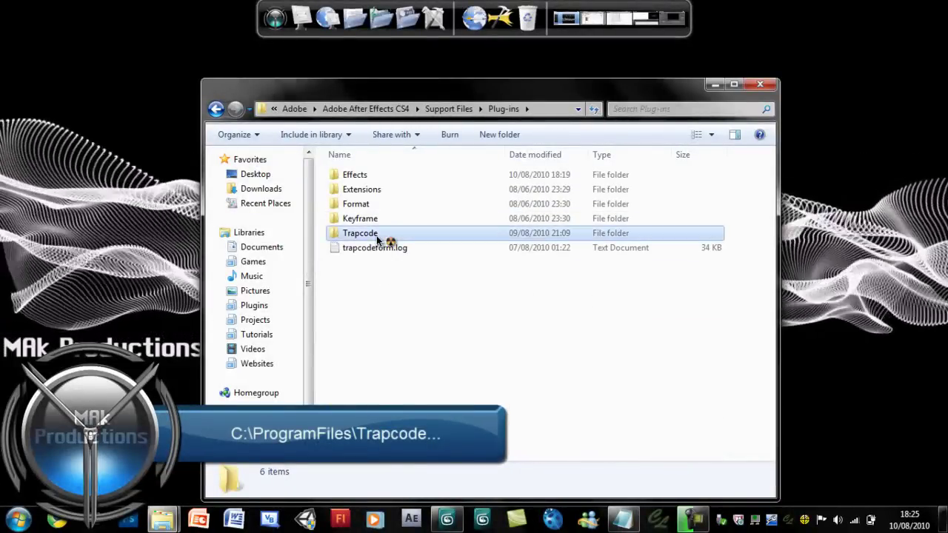
pyautogui.doubleClick(361, 233)
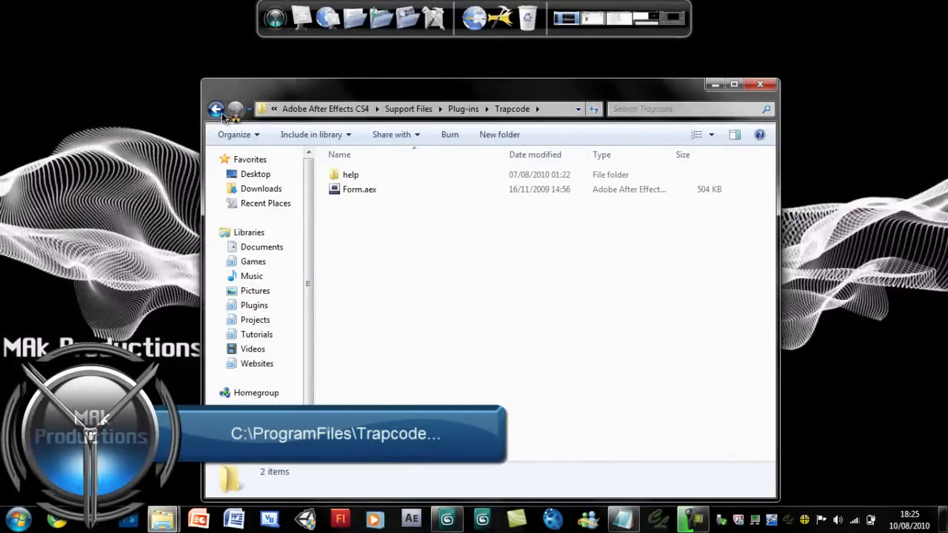
pyautogui.click(216, 109)
pyautogui.doubleClick(359, 179)
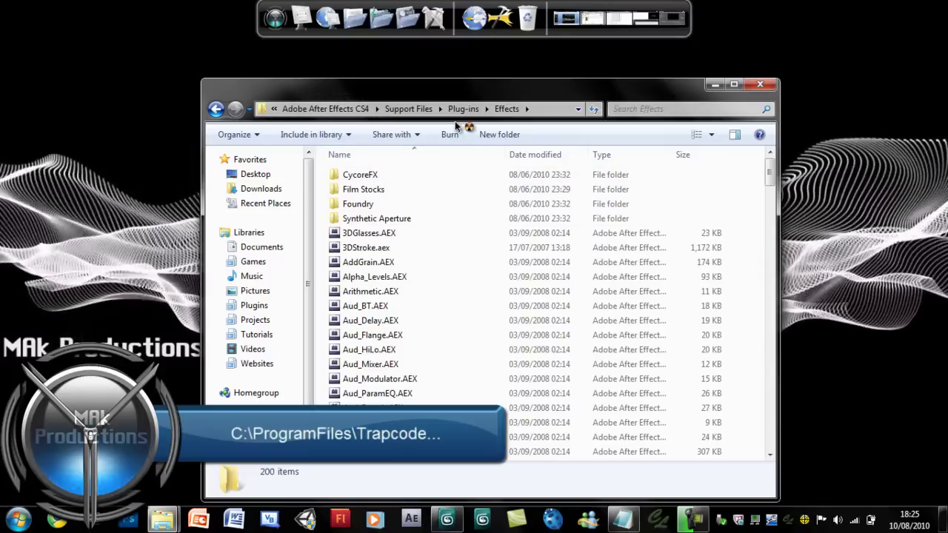
# - Bring After Effects forward and browse its Effect categories list
pyautogui.click(592, 17)
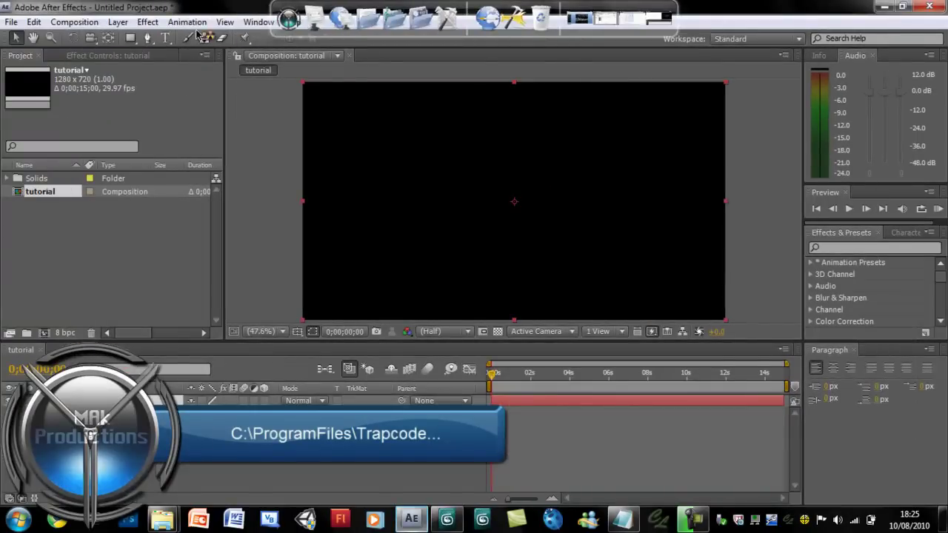
pyautogui.click(186, 21)
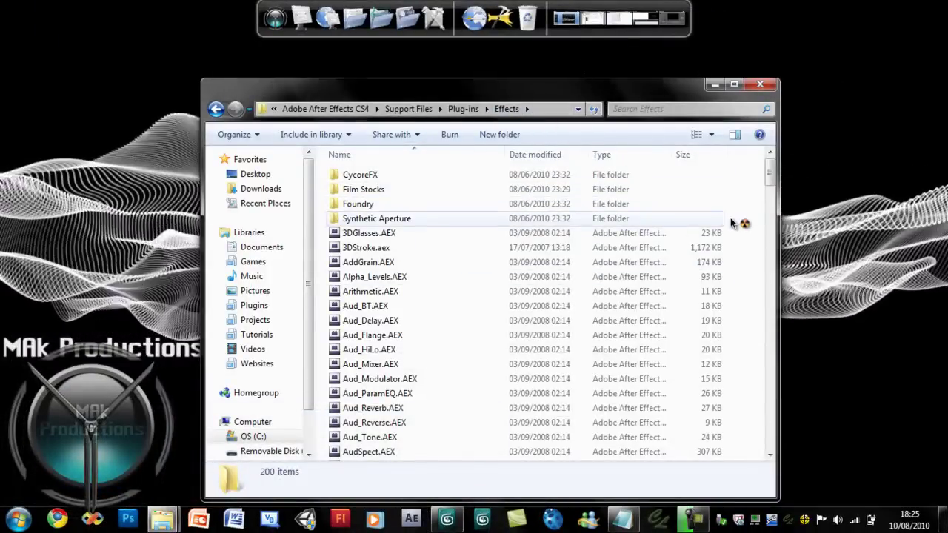
pyautogui.scroll(-3, 472, 246)
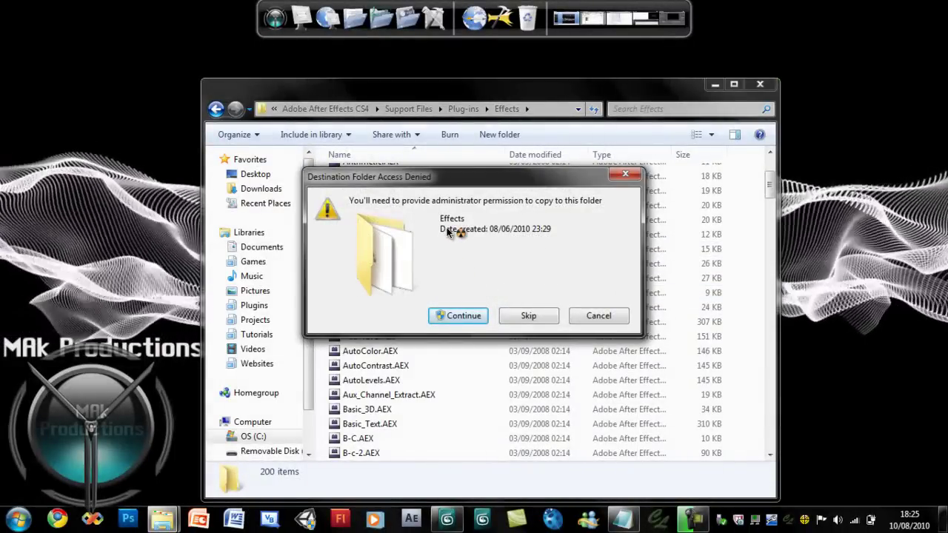
# - Grant administrator permission and confirm Echospace.aex lands in Effects, now 201 items
pyautogui.click(449, 317)
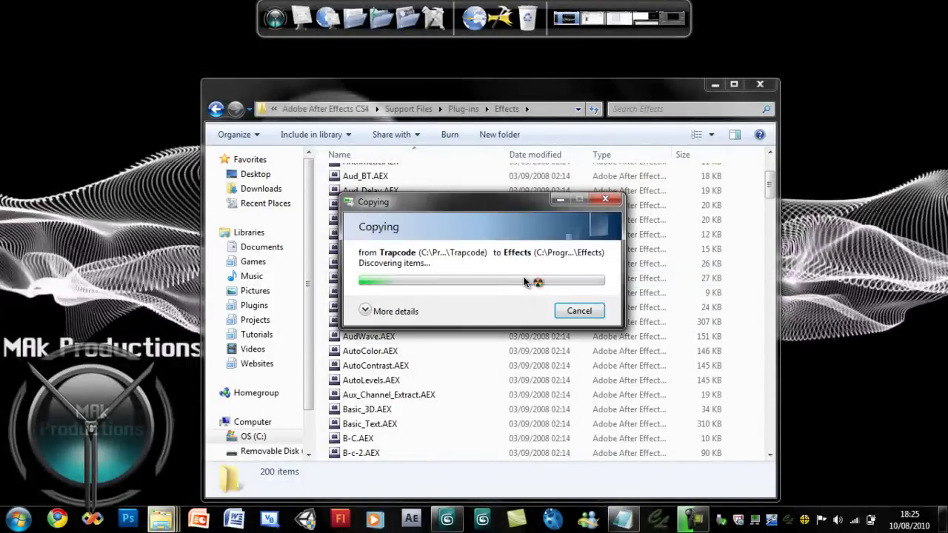
pyautogui.click(387, 311)
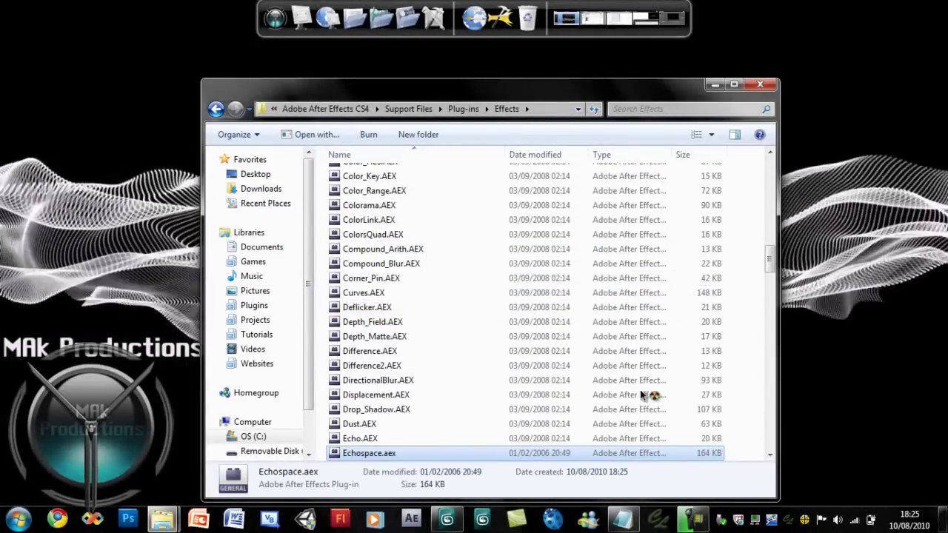
pyautogui.scroll(-1, 389, 437)
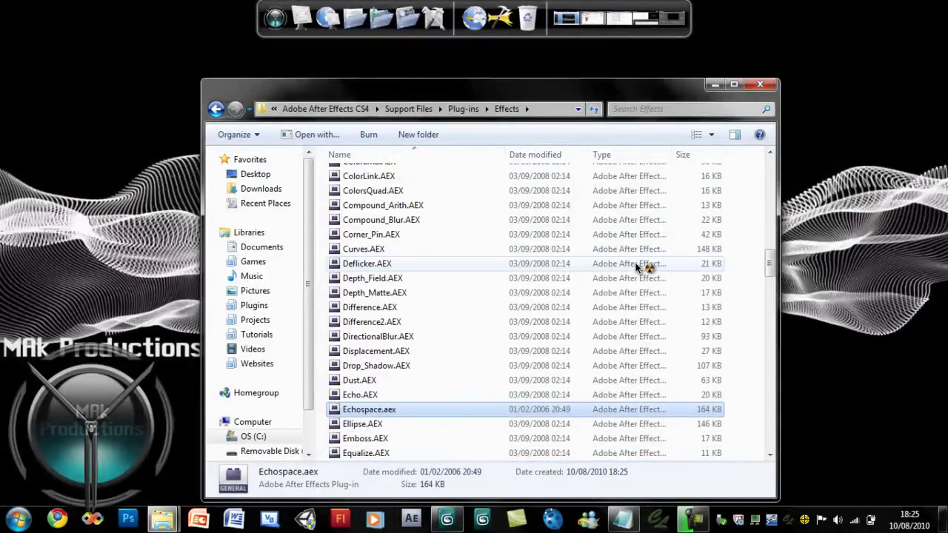
pyautogui.click(737, 233)
pyautogui.scroll(3, 738, 233)
pyautogui.scroll(7, 733, 235)
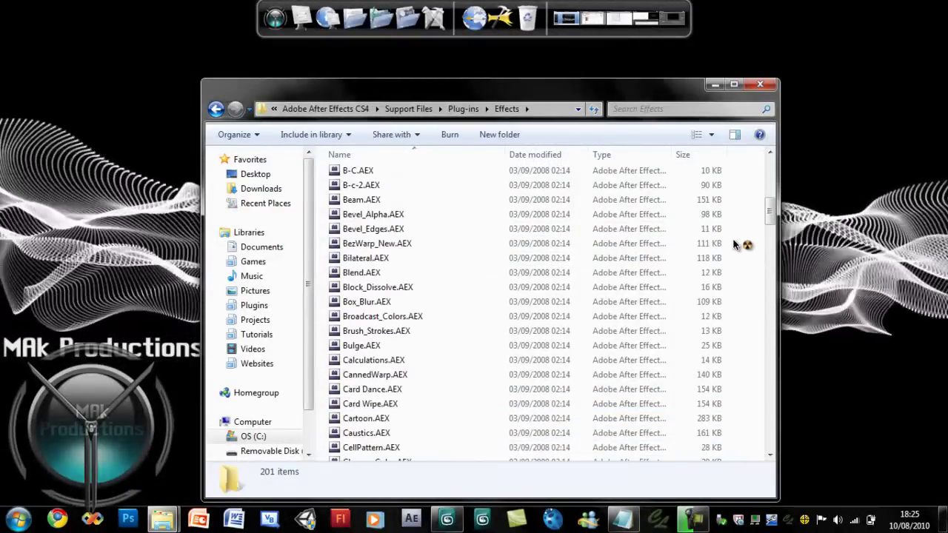
pyautogui.scroll(7, 733, 236)
pyautogui.scroll(2, 732, 235)
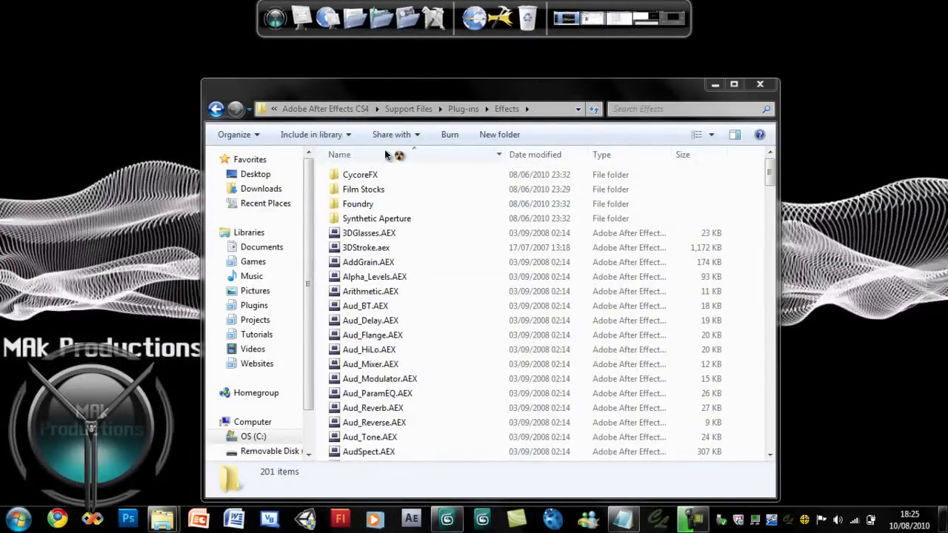
# - Check Effect > Trapcode in After Effects, finding Echospace still missing, and close the list
pyautogui.moveTo(652, 18)
pyautogui.click(675, 33)
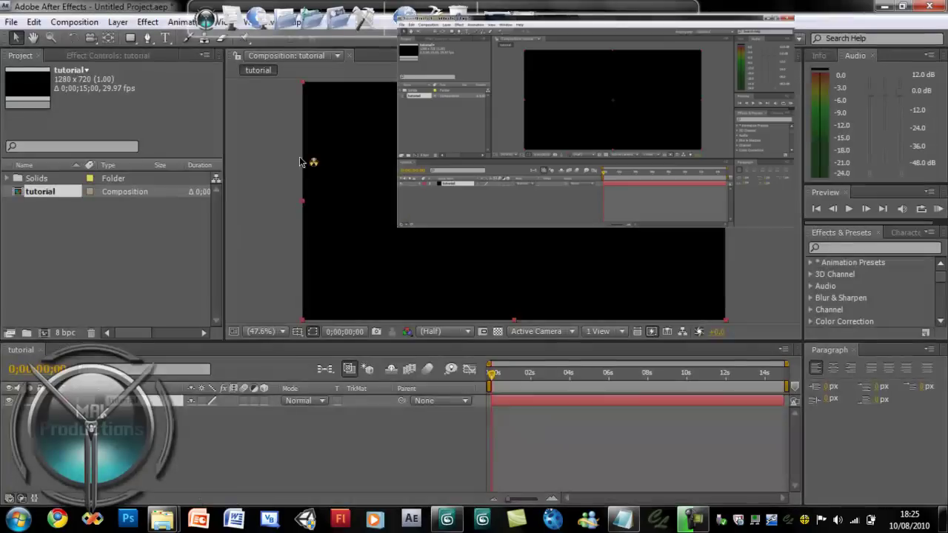
pyautogui.click(188, 25)
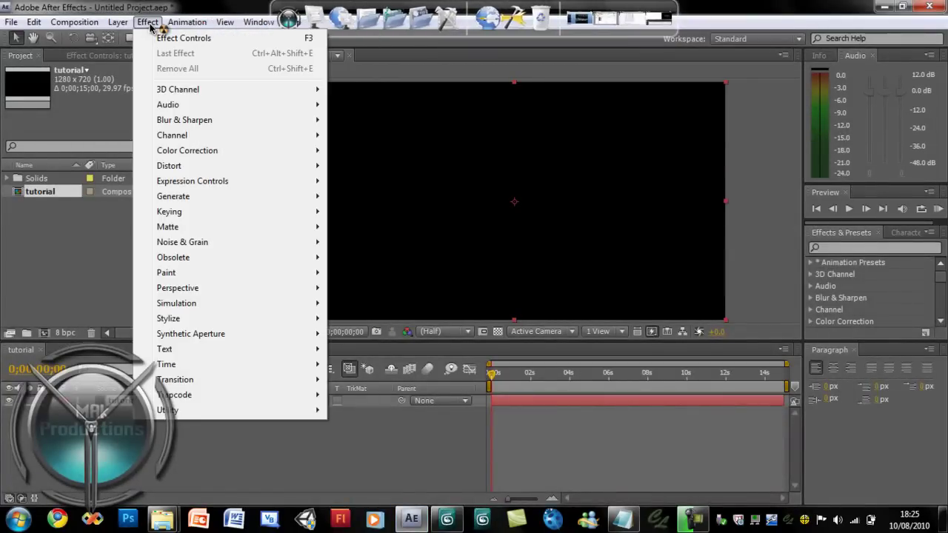
pyautogui.click(177, 224)
pyautogui.click(148, 22)
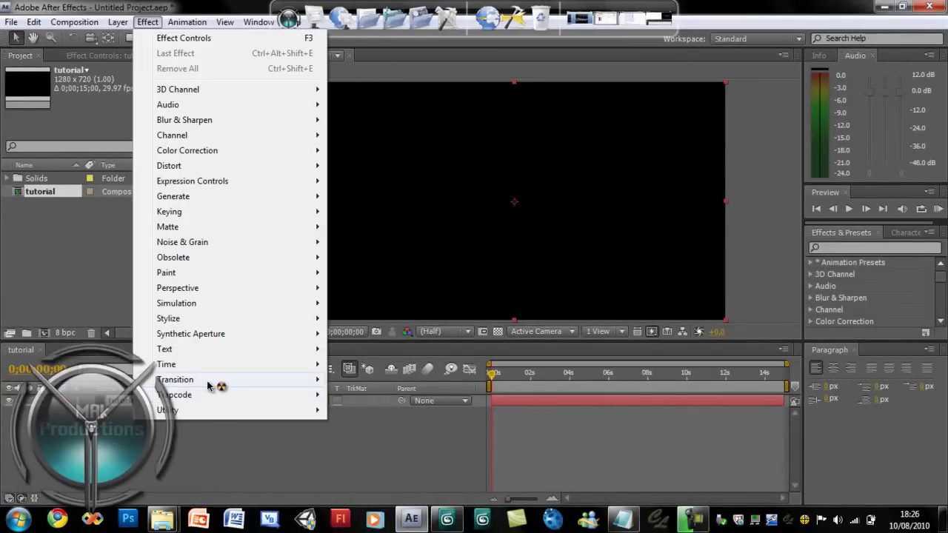
pyautogui.moveTo(175, 394)
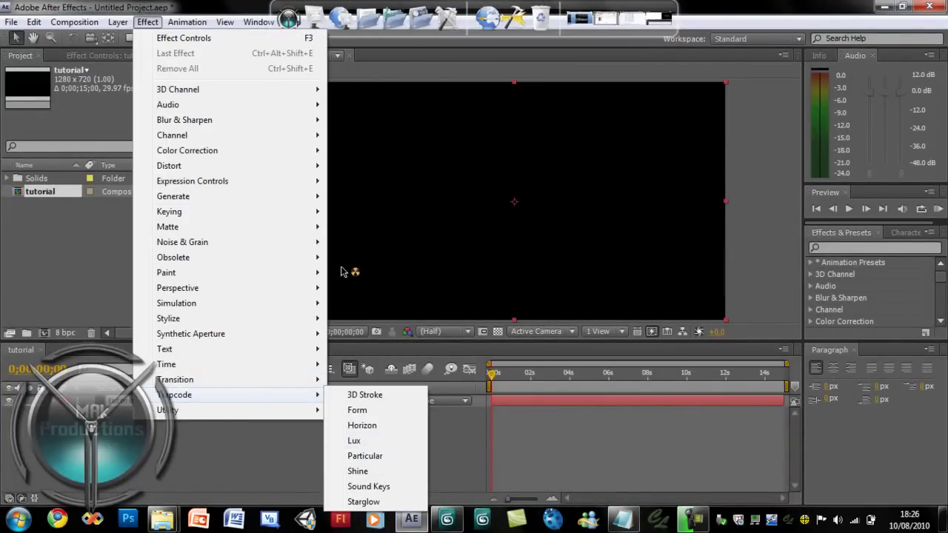
pyautogui.click(758, 98)
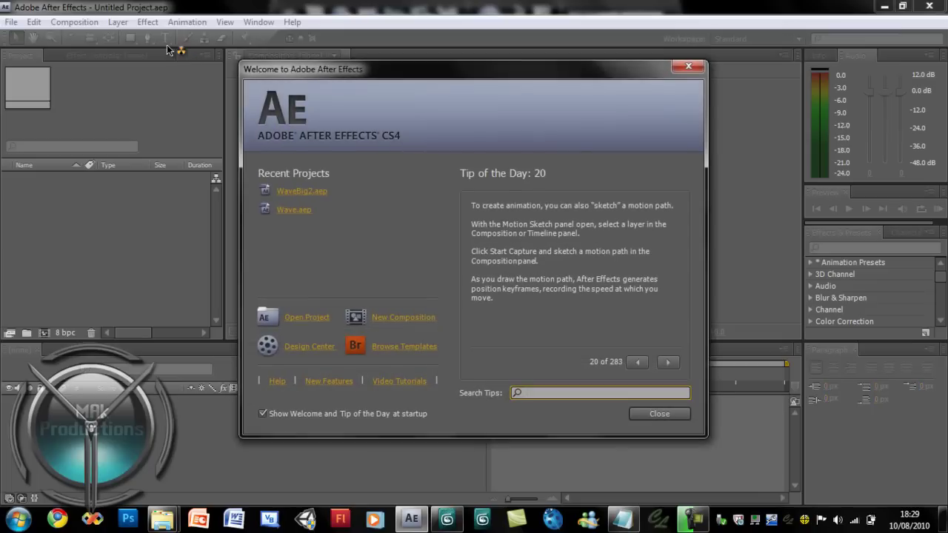
# - Dismiss the welcome screen, create the tutorial composition and add a black solid layer
pyautogui.click(689, 69)
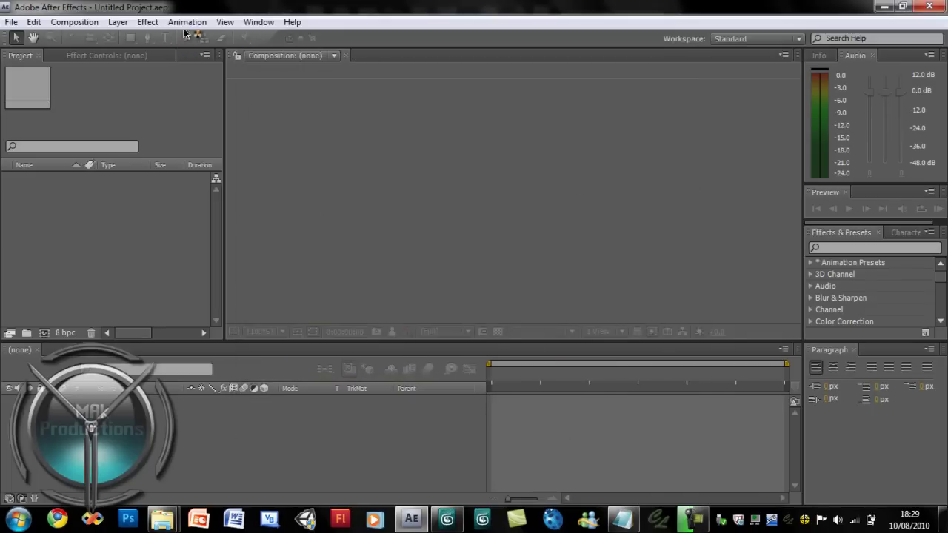
pyautogui.click(74, 22)
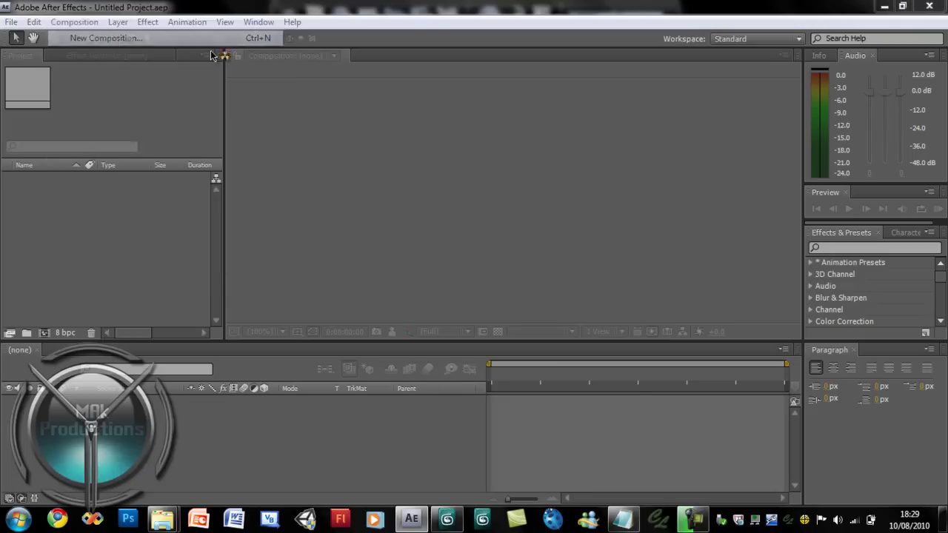
pyautogui.write('tutoria')
pyautogui.press('Return')
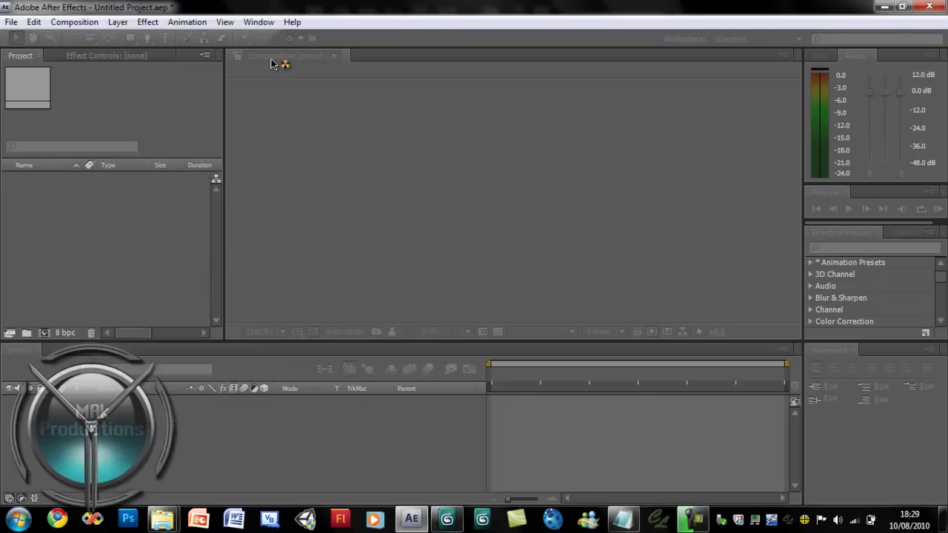
pyautogui.click(126, 23)
pyautogui.moveTo(136, 38)
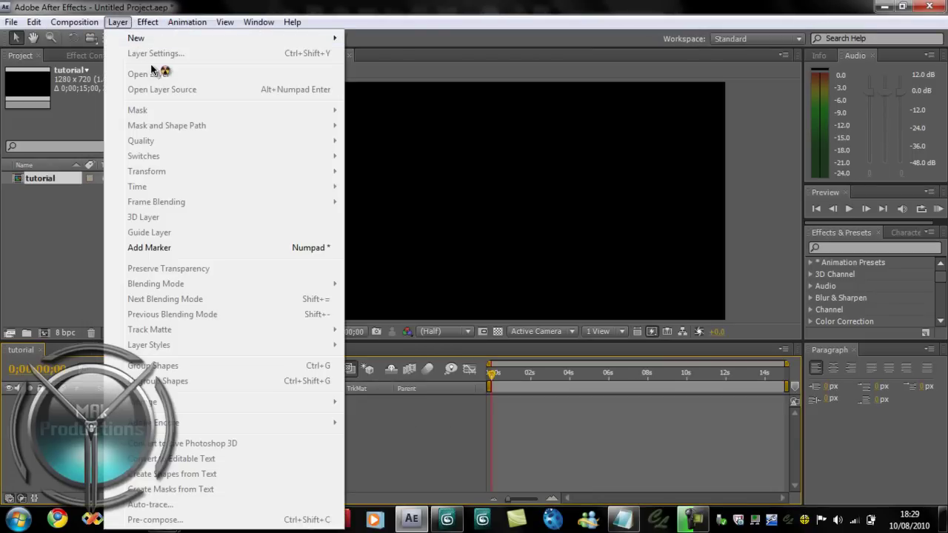
pyautogui.click(380, 57)
pyautogui.write('rt')
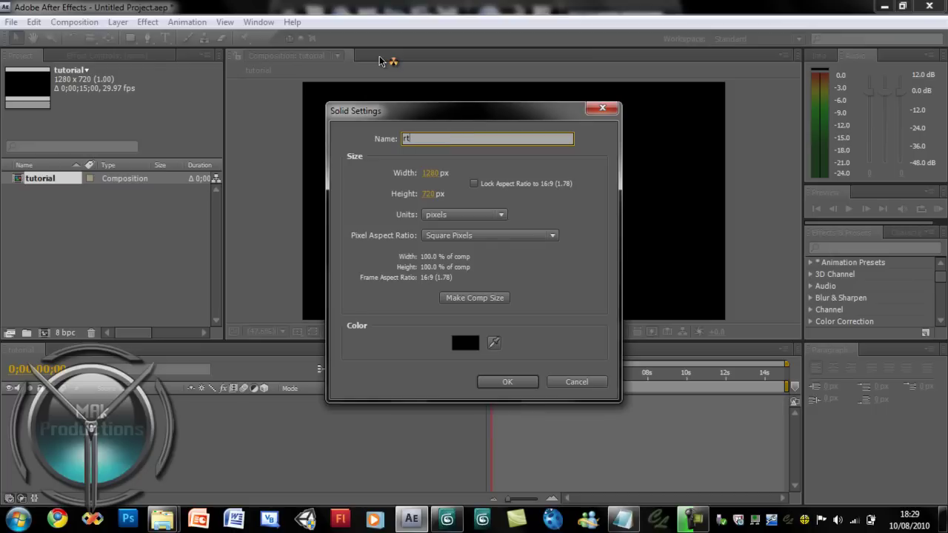
pyautogui.write('al')
pyautogui.press('Return')
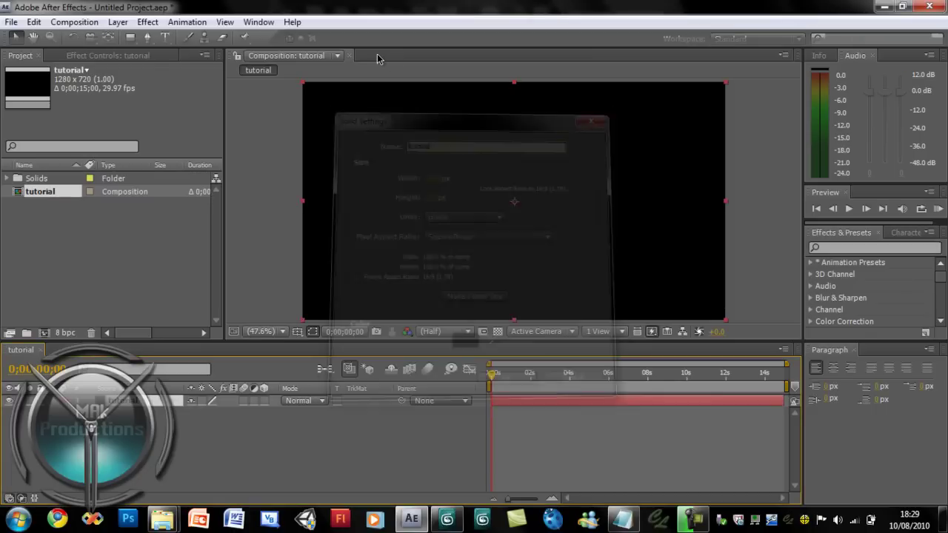
# - Confirm Echospace now appears under Effect > Trapcode, then minimize After Effects
pyautogui.click(152, 23)
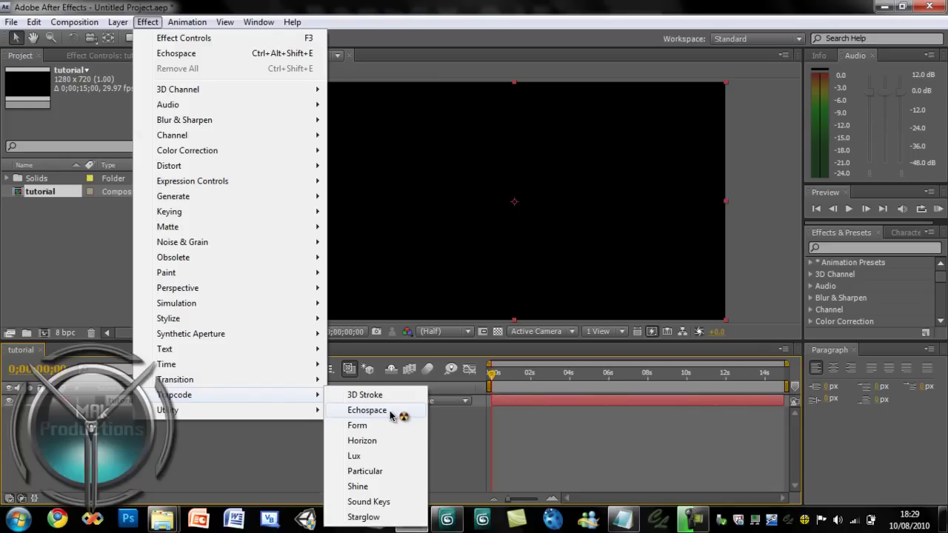
pyautogui.moveTo(175, 395)
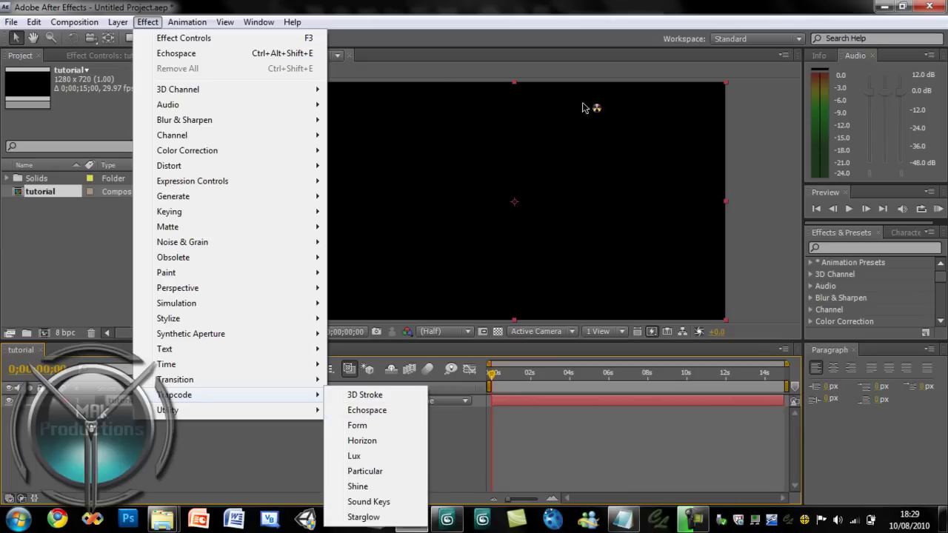
pyautogui.click(529, 65)
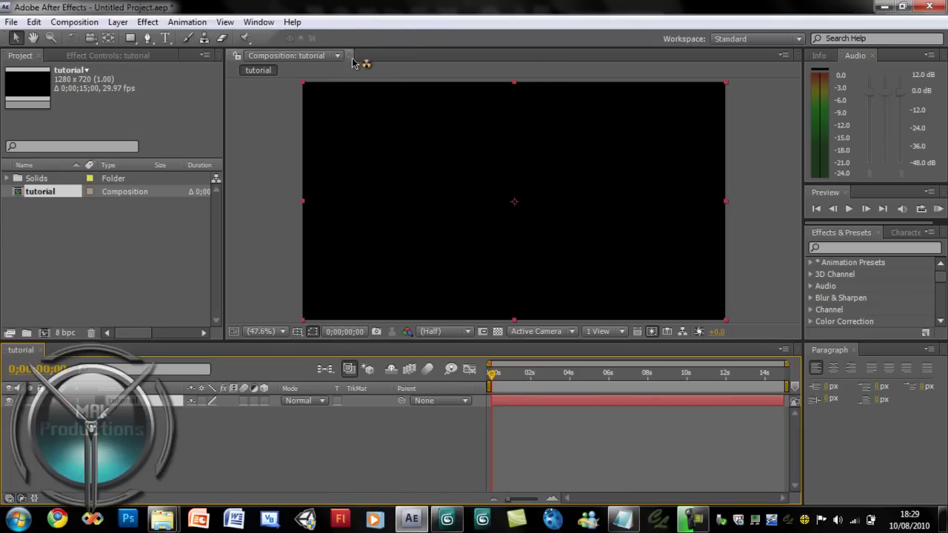
pyautogui.click(885, 7)
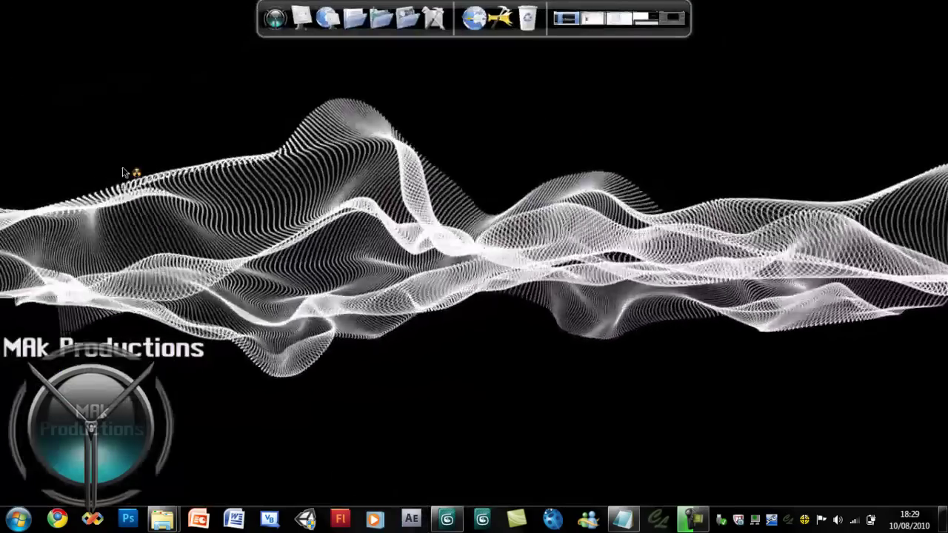
pyautogui.click(637, 19)
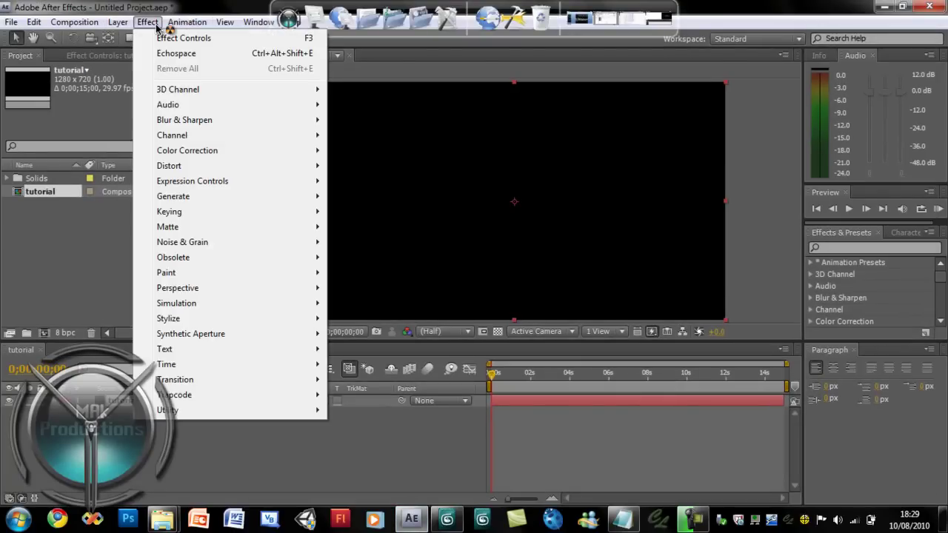
pyautogui.moveTo(174, 394)
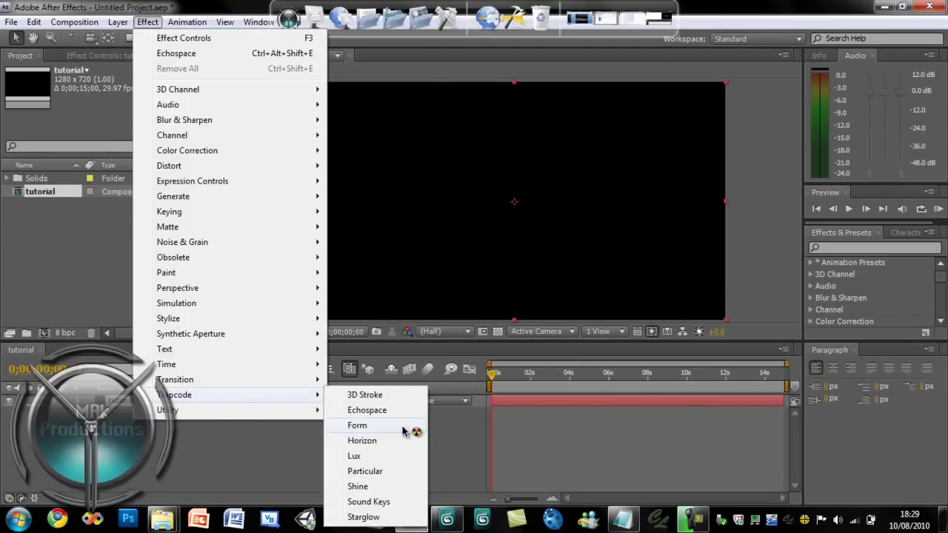
pyautogui.click(883, 6)
pyautogui.rightClick(501, 137)
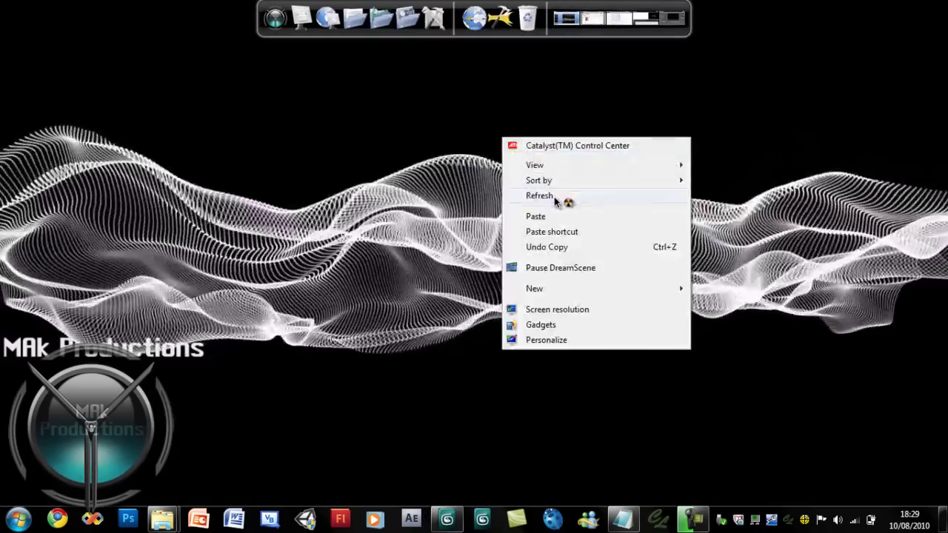
pyautogui.click(288, 221)
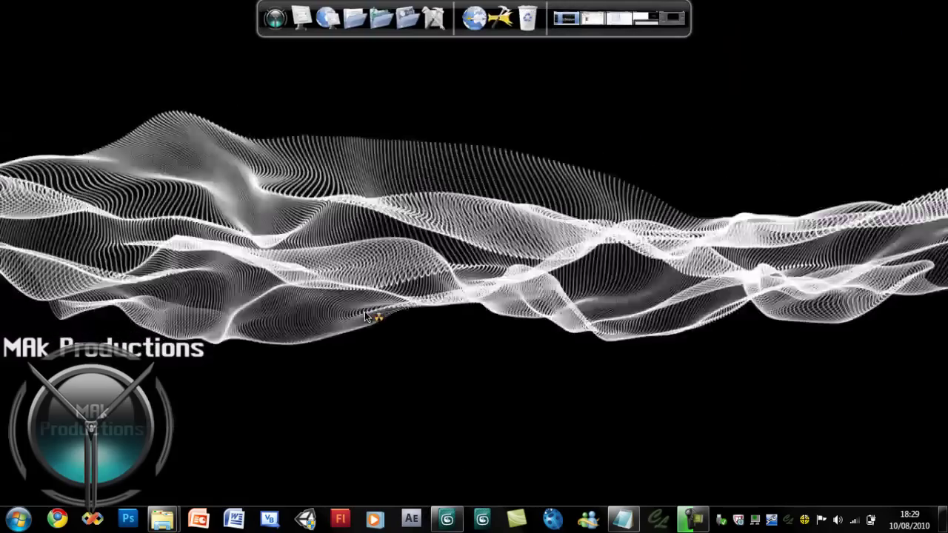